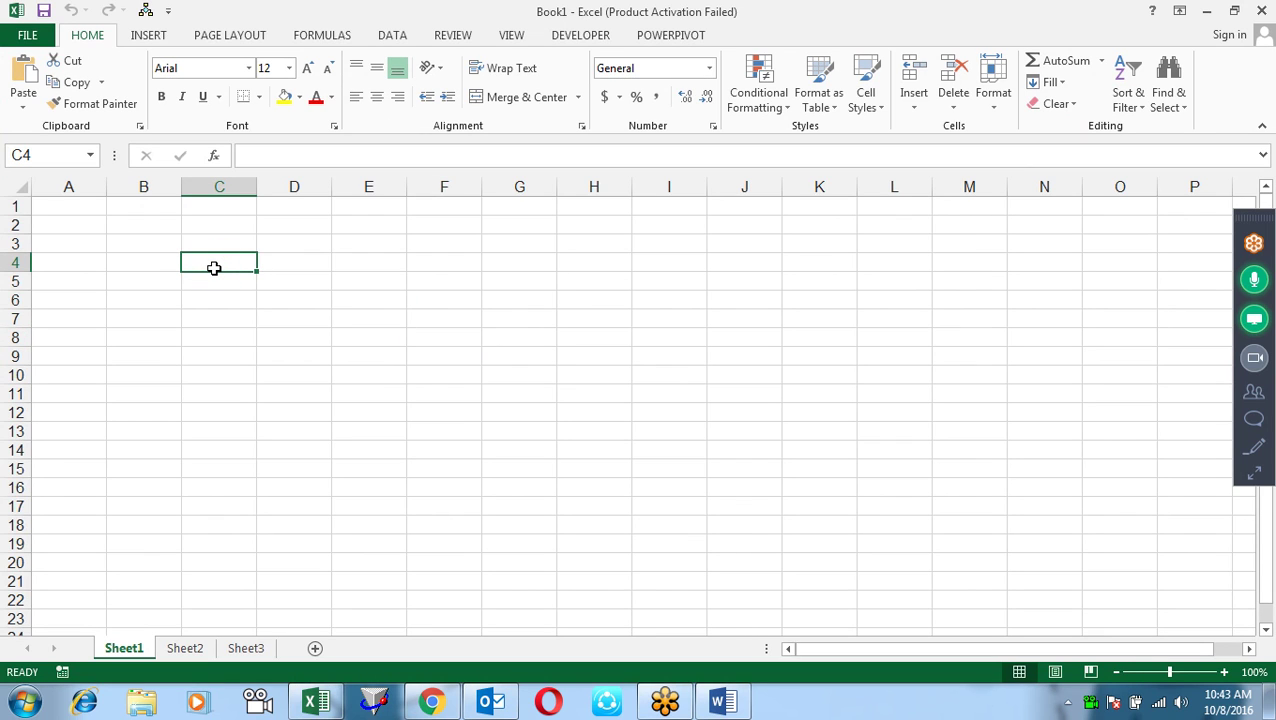
Step: Enter 9 in cell C4 and 5 in cell D4
type("9")
key("Tab")
type("5")
key("Tab")
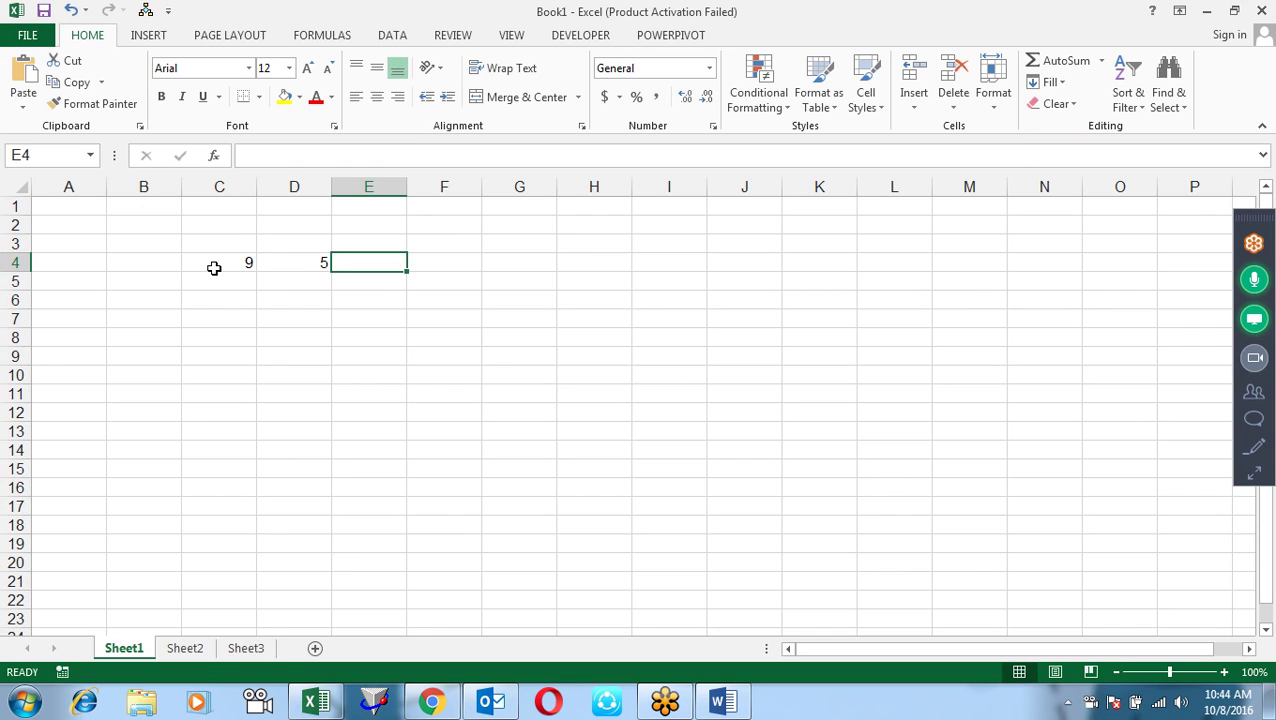
Step: Enter a MOD formula in E4 that returns the remainder of C4 divided by D4
type("=mod")
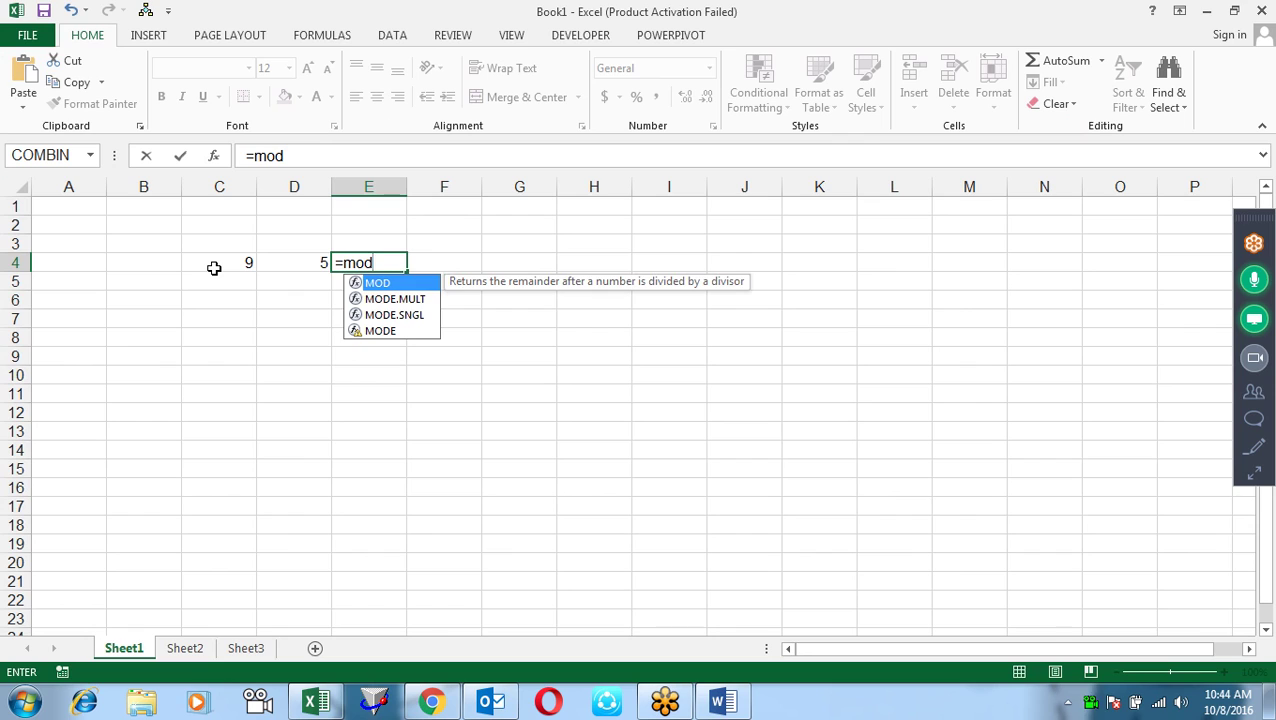
key("Tab")
left_click(214, 267)
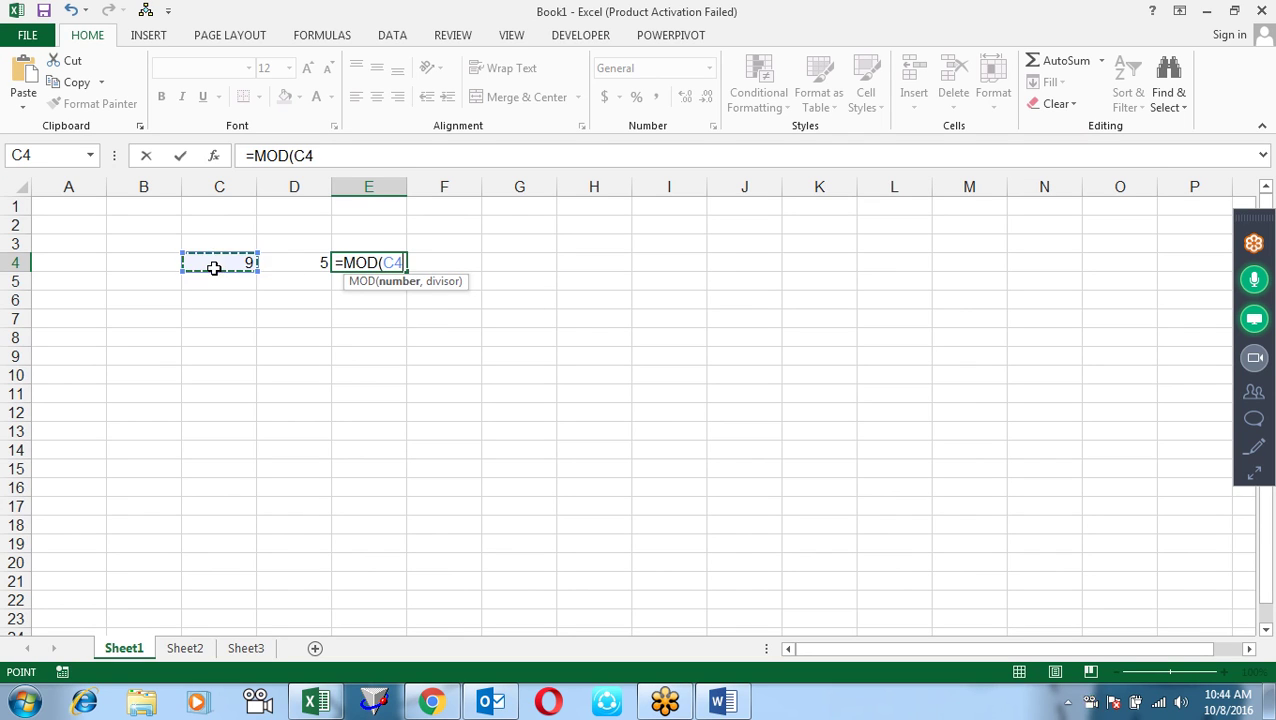
type(",")
key("Left")
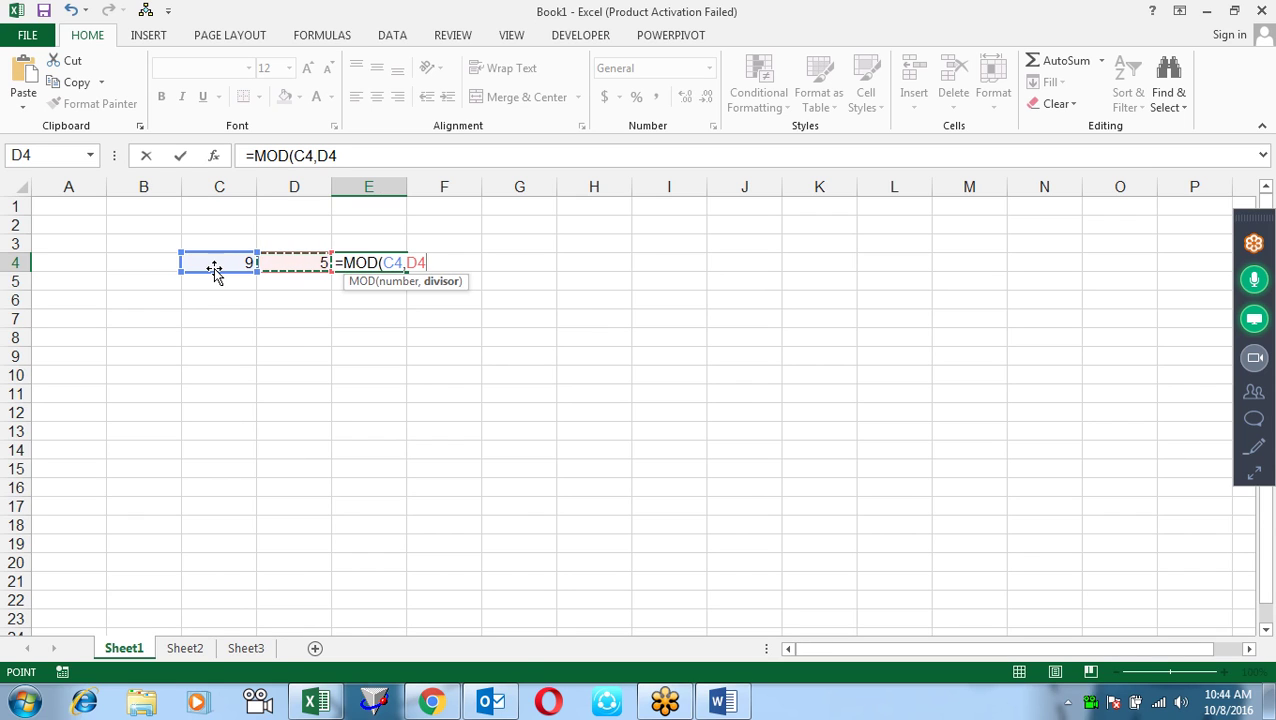
type(")")
key("Return")
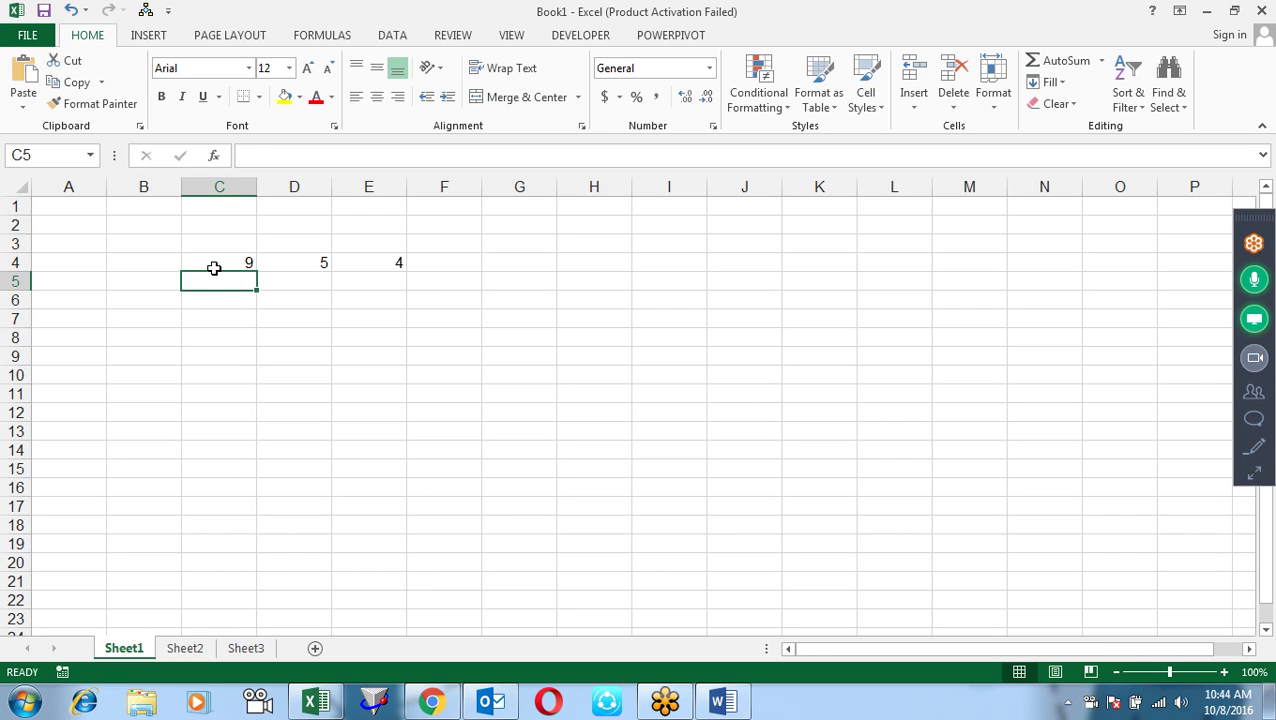
Step: Review the number in C4, the divisor in D4 and the MOD formula in E4
key("Up")
key("Right")
key("Right")
key("Left")
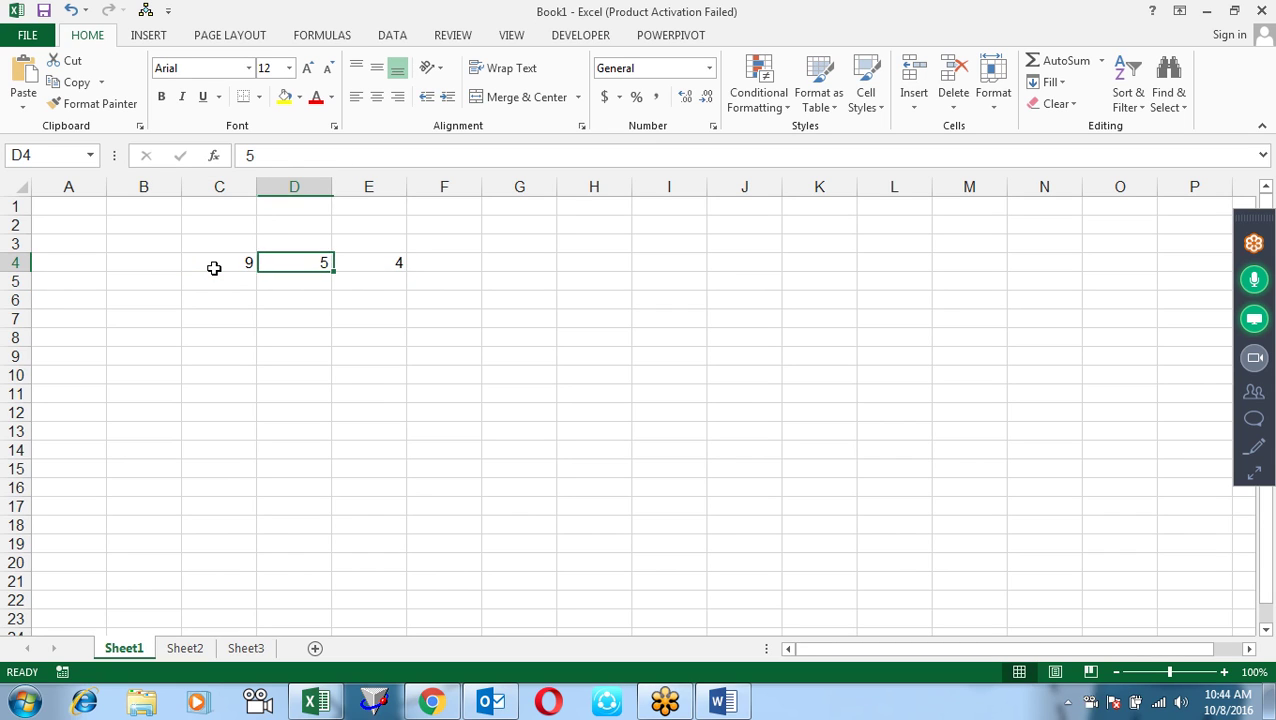
left_click(214, 268)
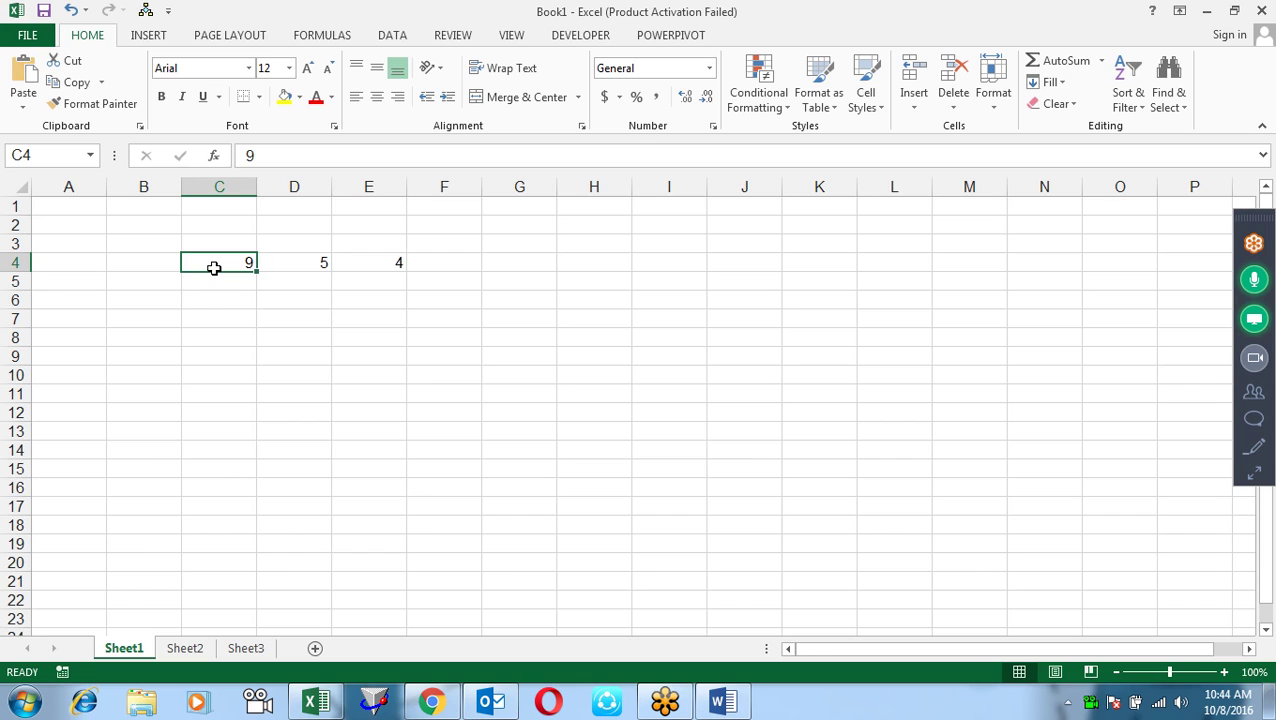
key("Right")
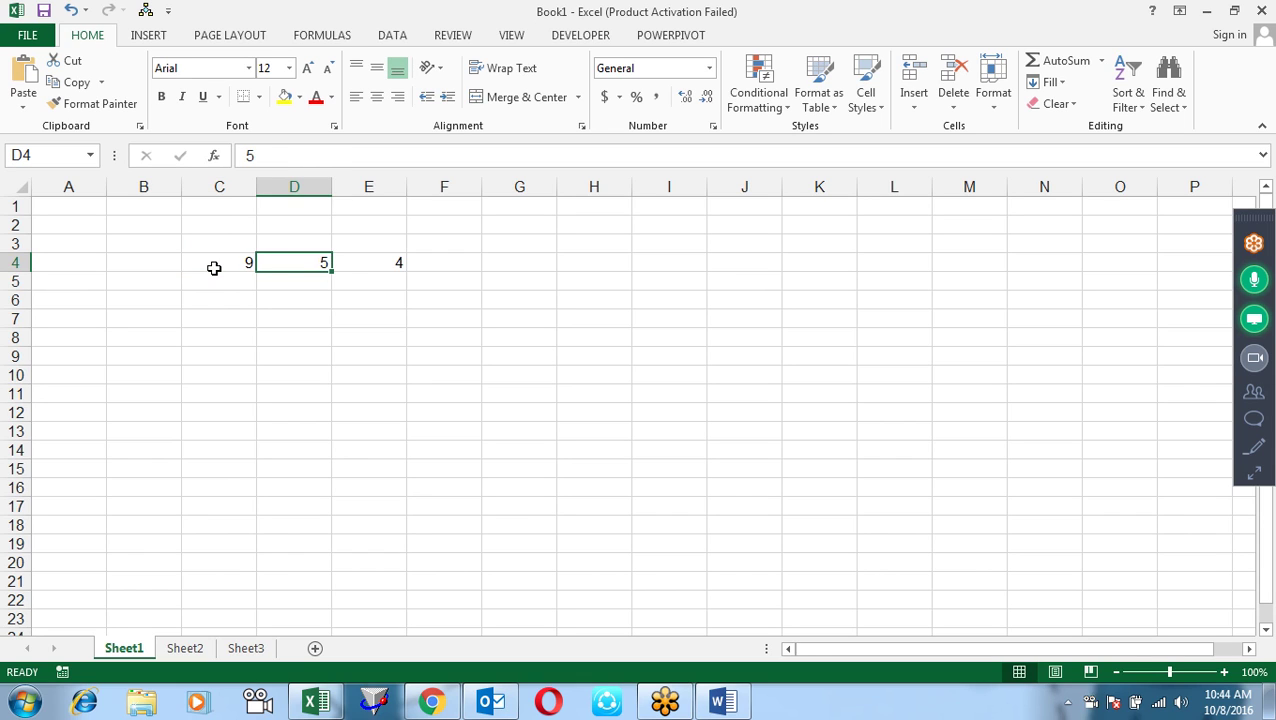
key("Right")
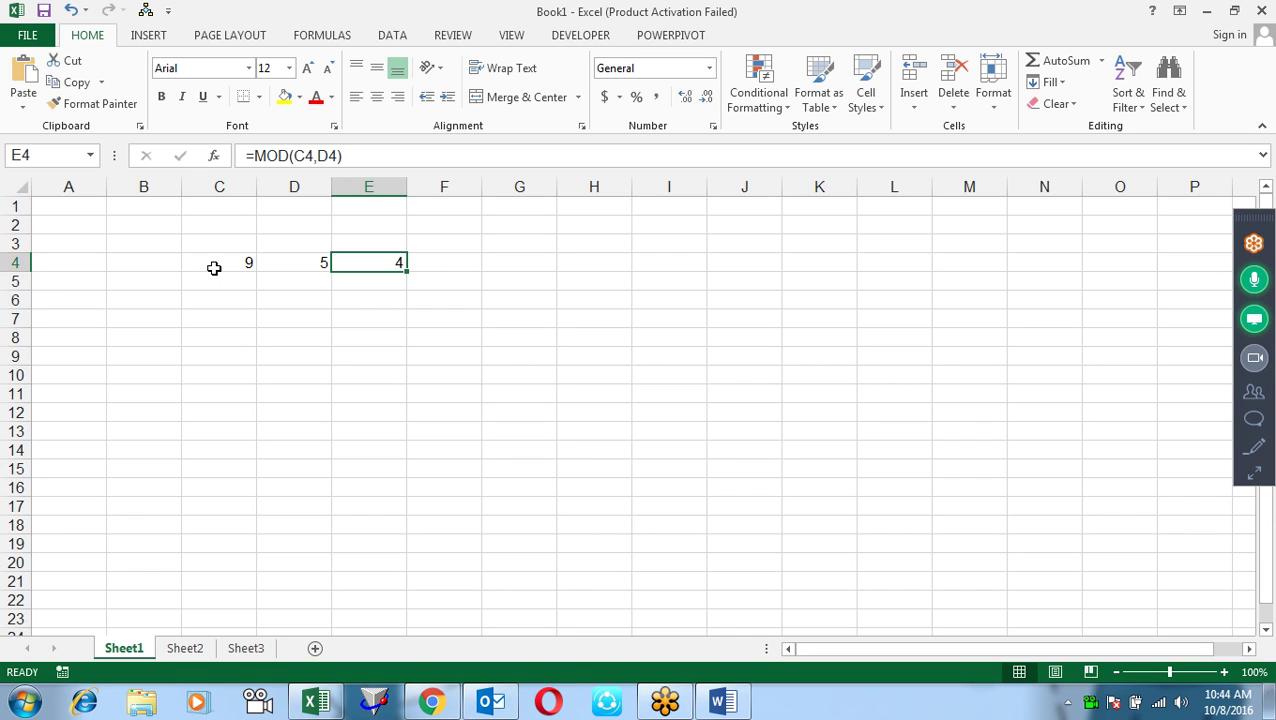
Step: Switch to the plt document in Word and examine the flowchart for finding out if a number is divisible by 5
key("alt+Tab")
key("alt+Tab")
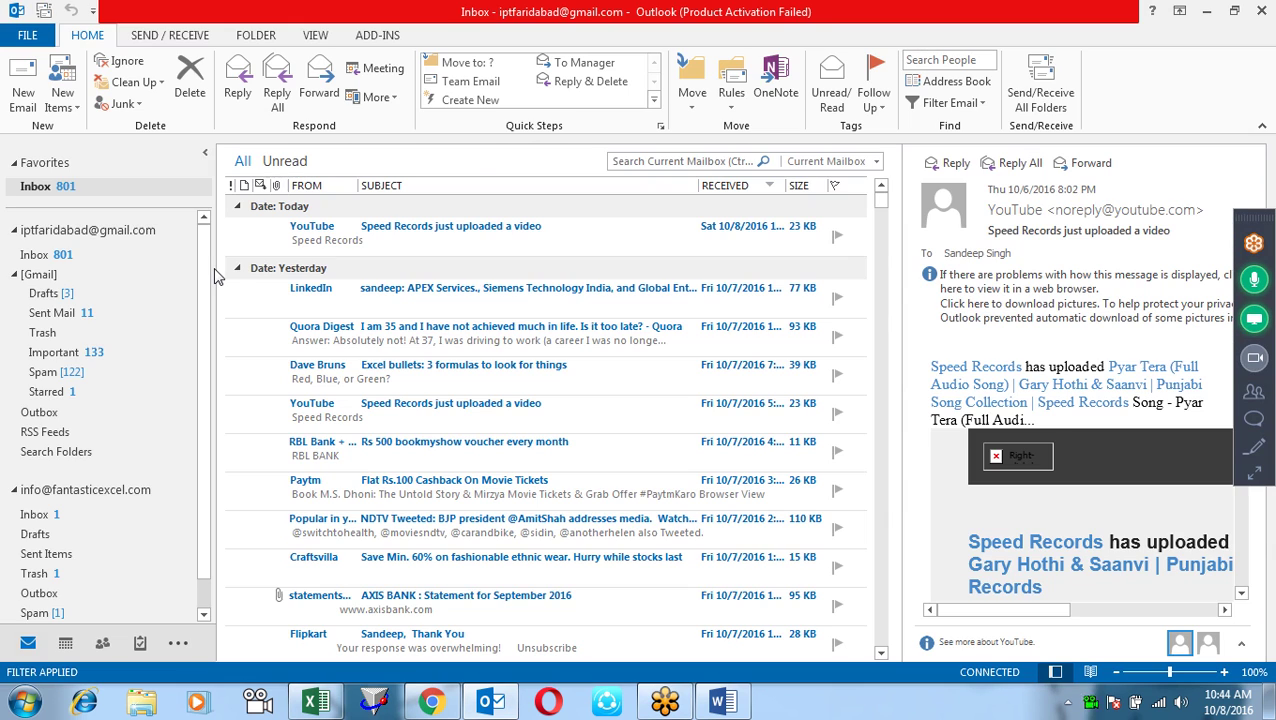
left_click(722, 701)
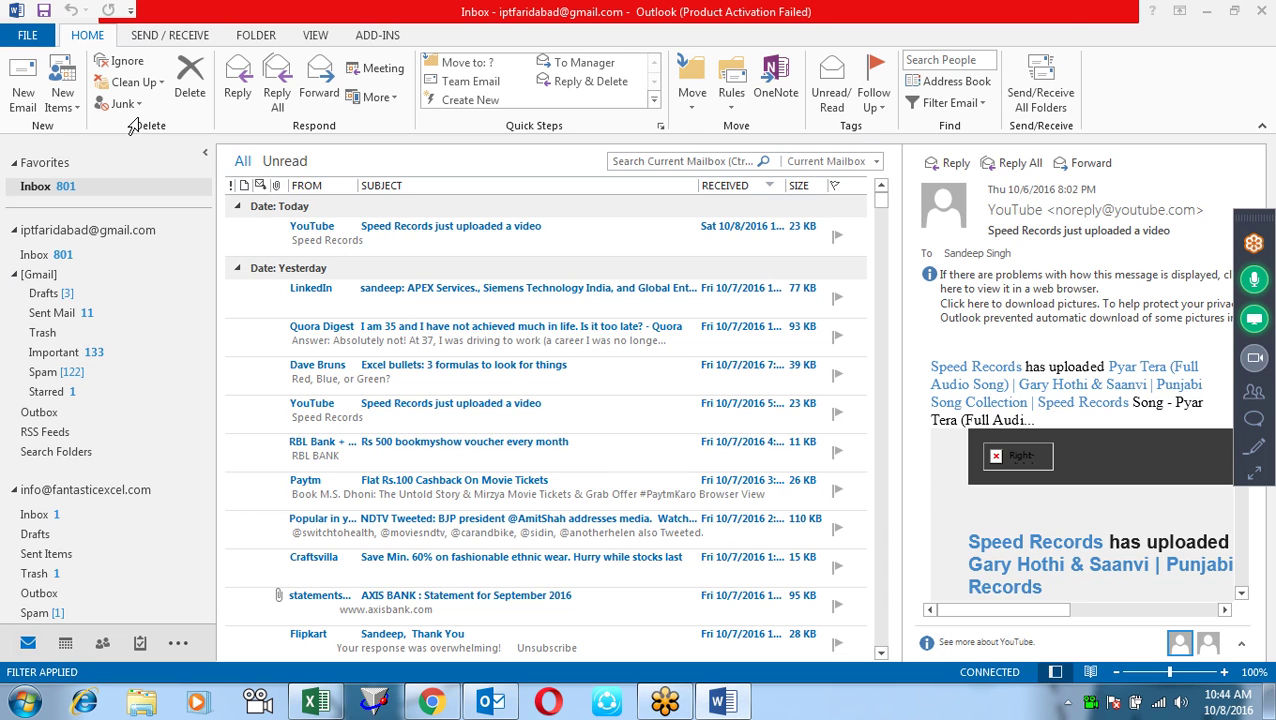
left_click(30, 34)
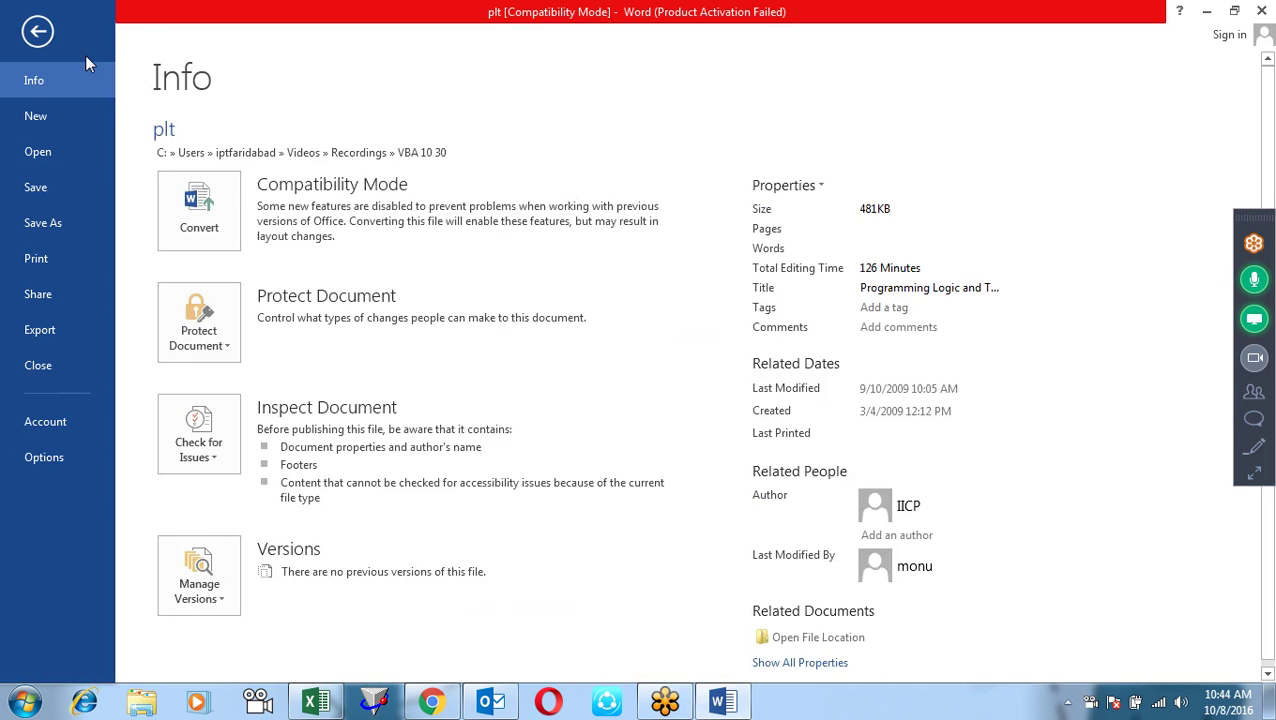
left_click(36, 36)
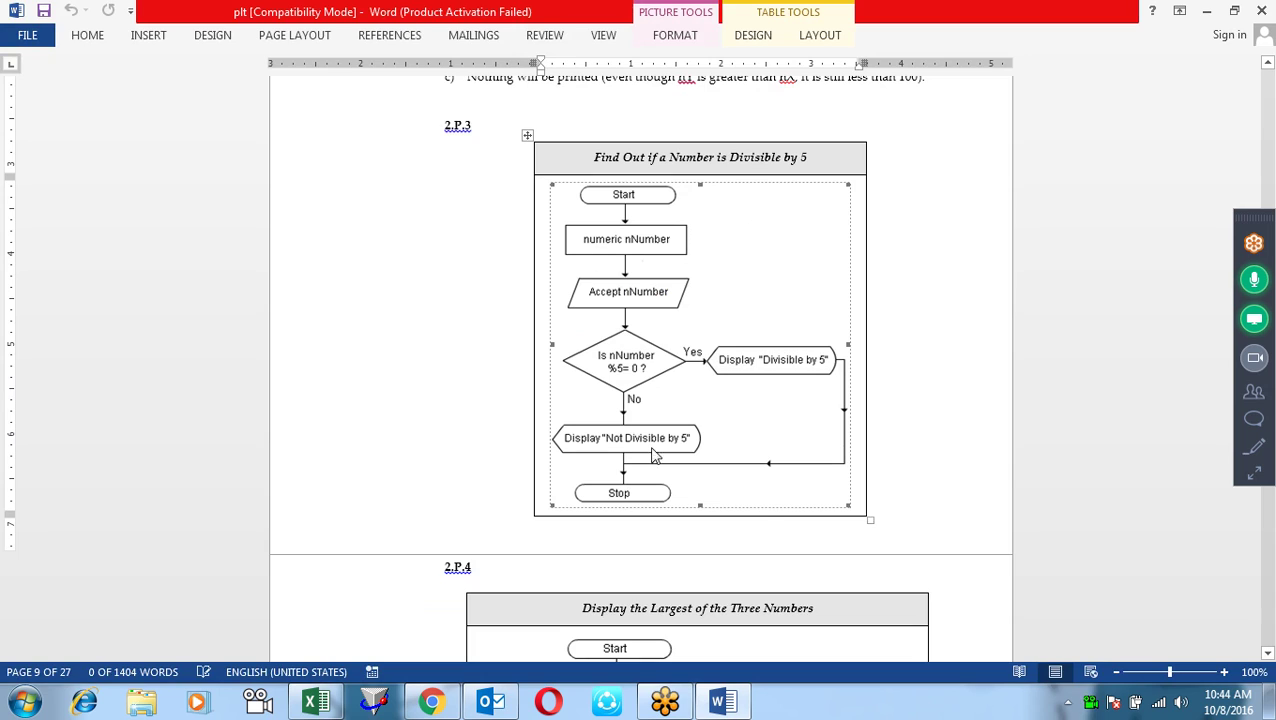
left_click(738, 410)
key("alt+Tab")
key("alt+Tab")
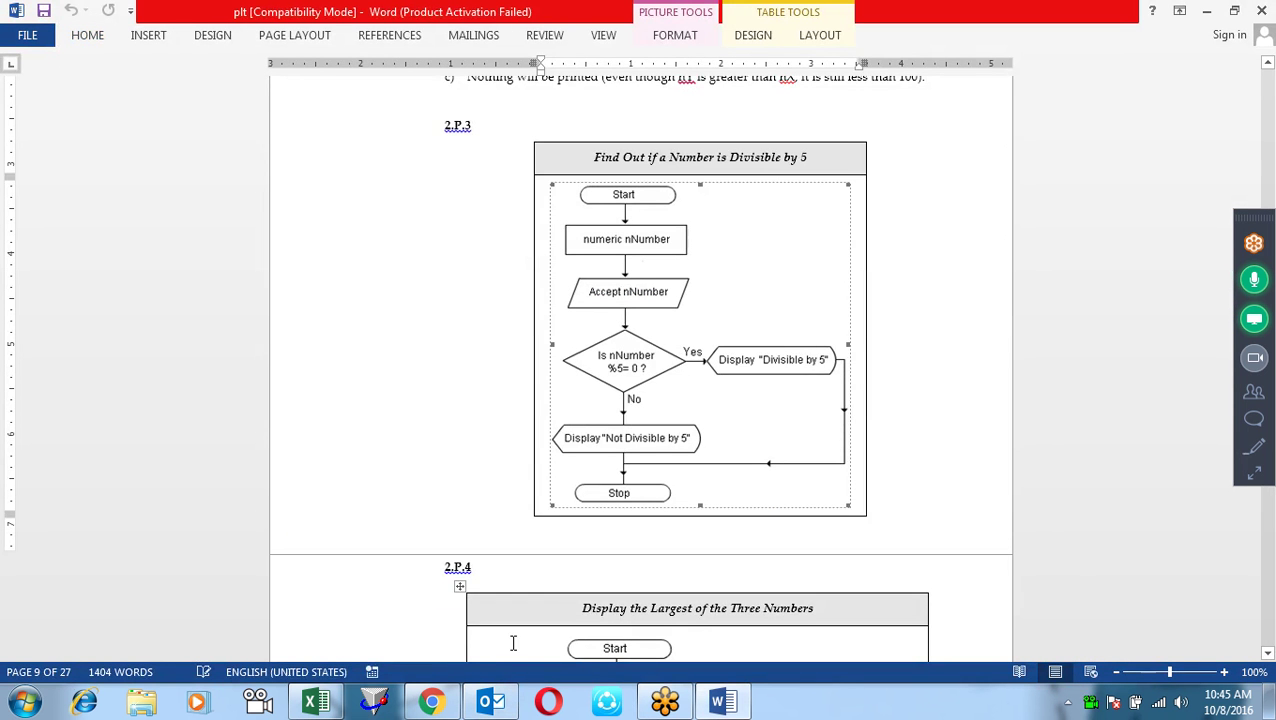
Step: Switch back to the Excel workbook and inspect the MOD formula in E4 without changing it
left_click(316, 702)
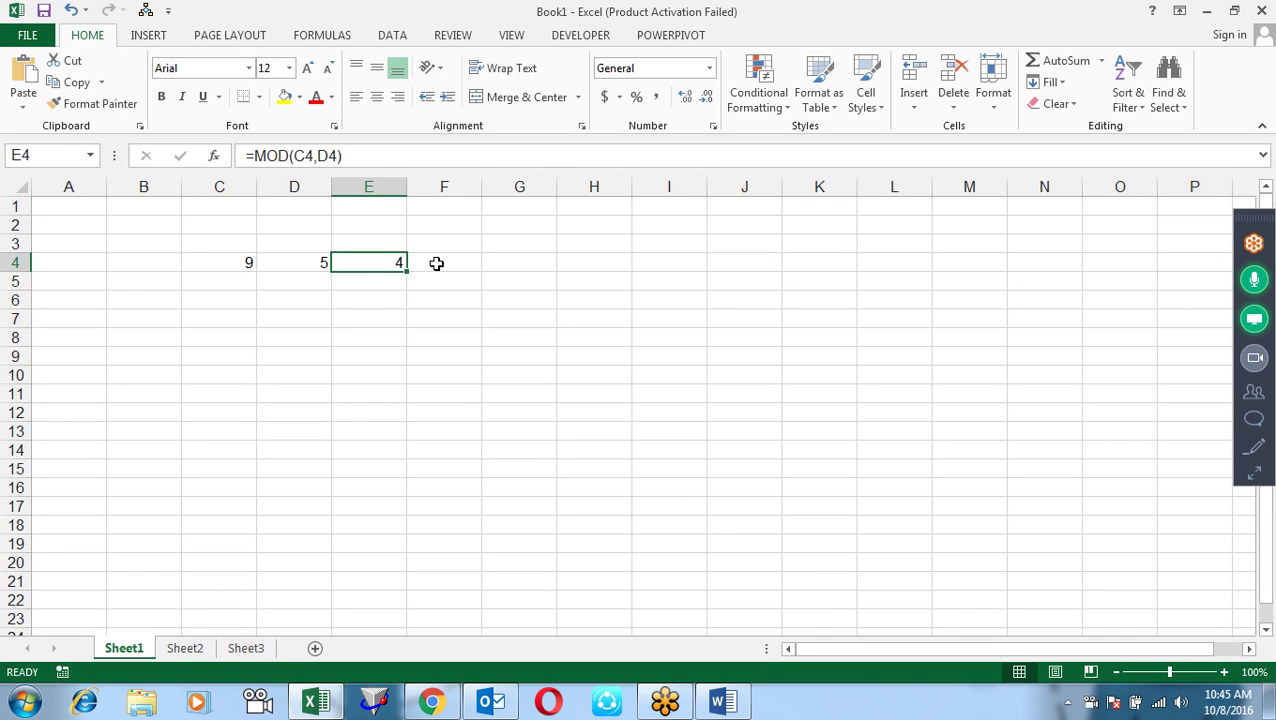
double_click(379, 268)
key("Escape")
Step: Enter an IF formula in F4 that returns "Divisible by 5" when E4=0 and "Not divisible by 5" otherwise
left_click(450, 271)
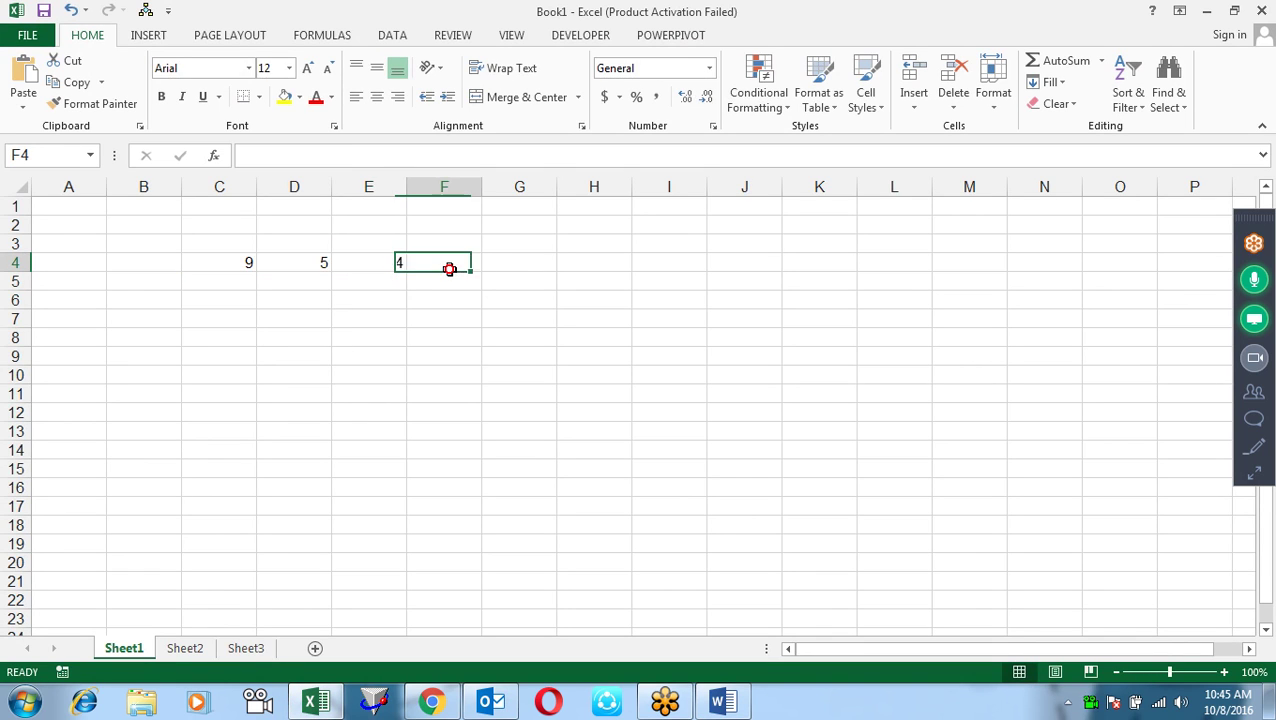
type("=if")
key("Tab")
key("Left")
type("=")
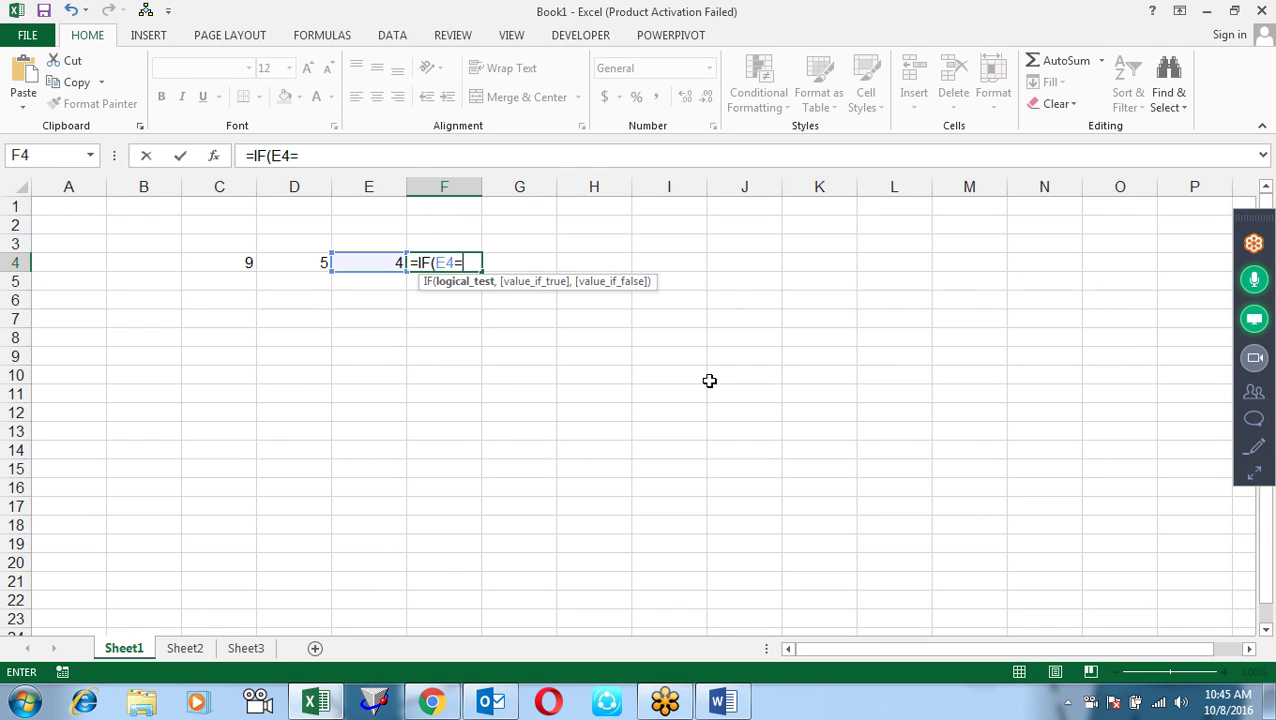
type("0,")
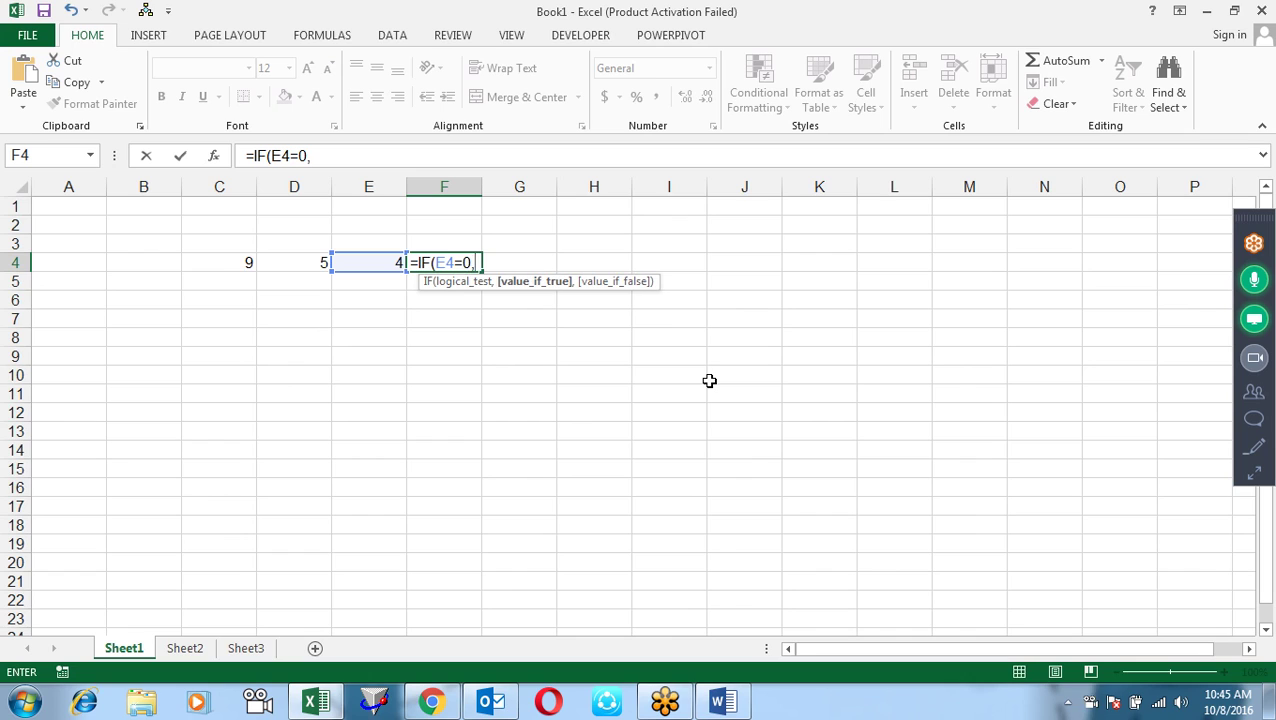
type("\"")
type("Don")
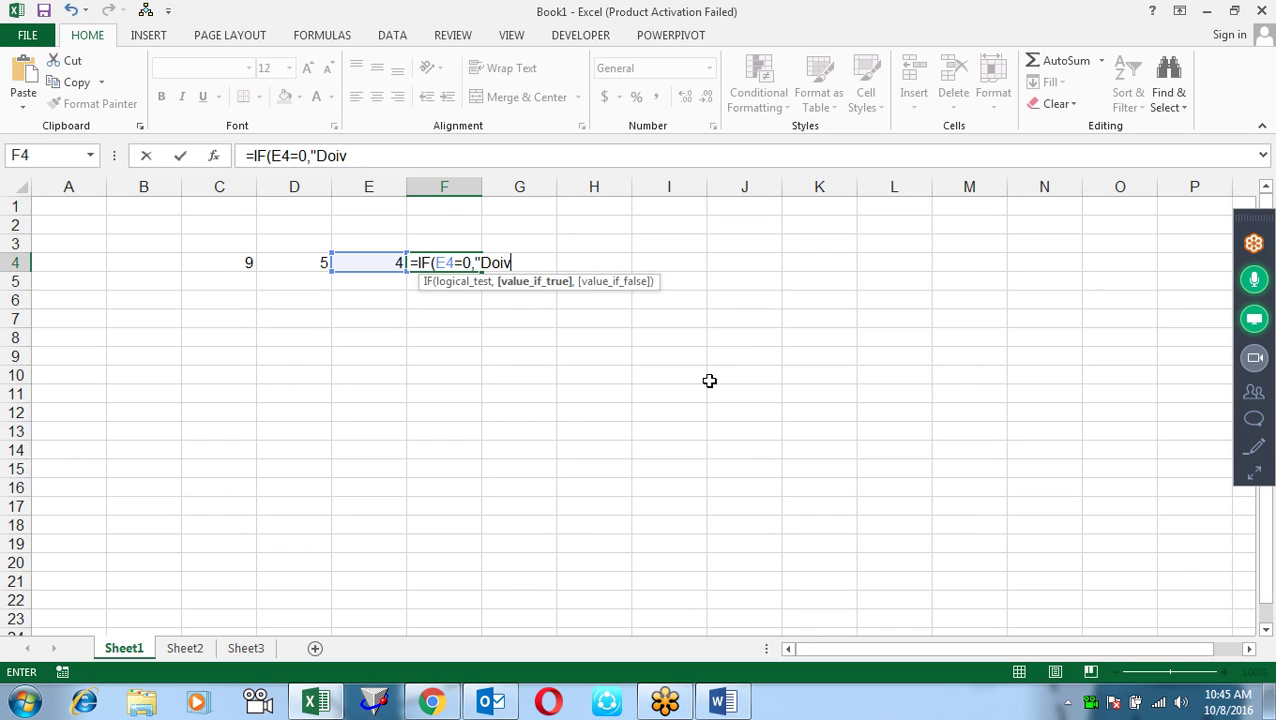
key("BackSpace")
key("BackSpace")
type("ivisible")
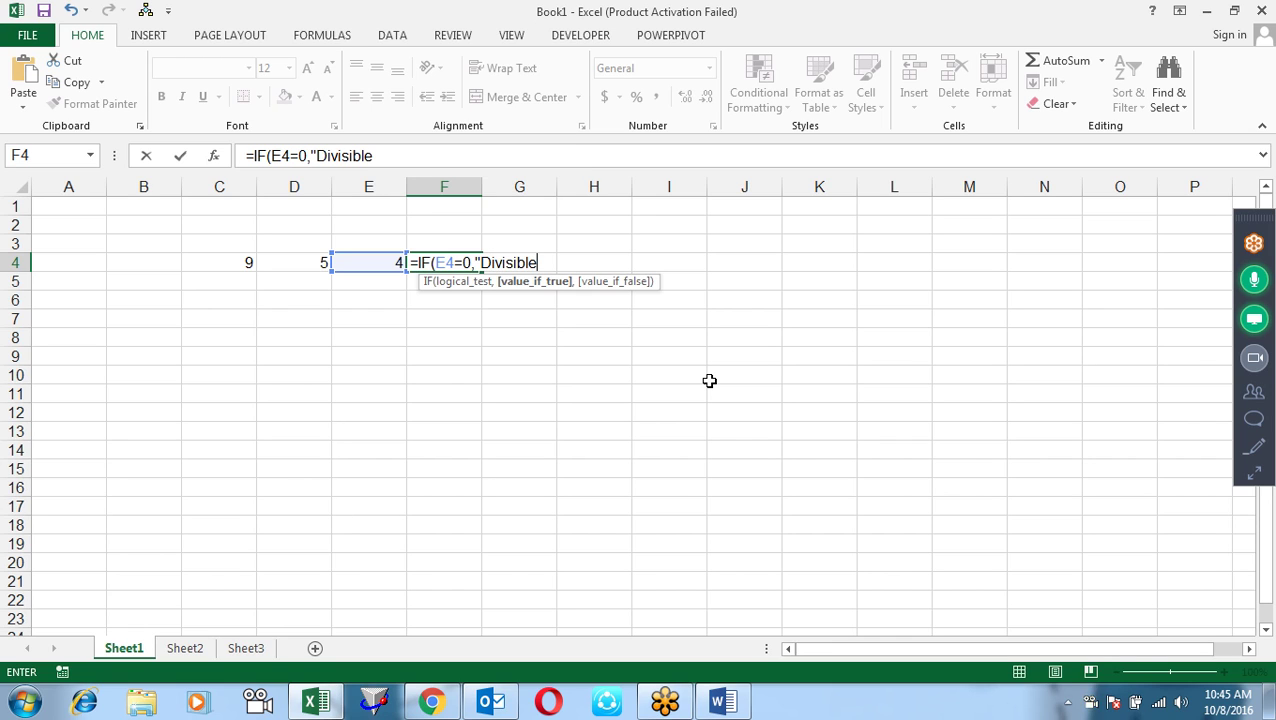
type(" by 5\",")
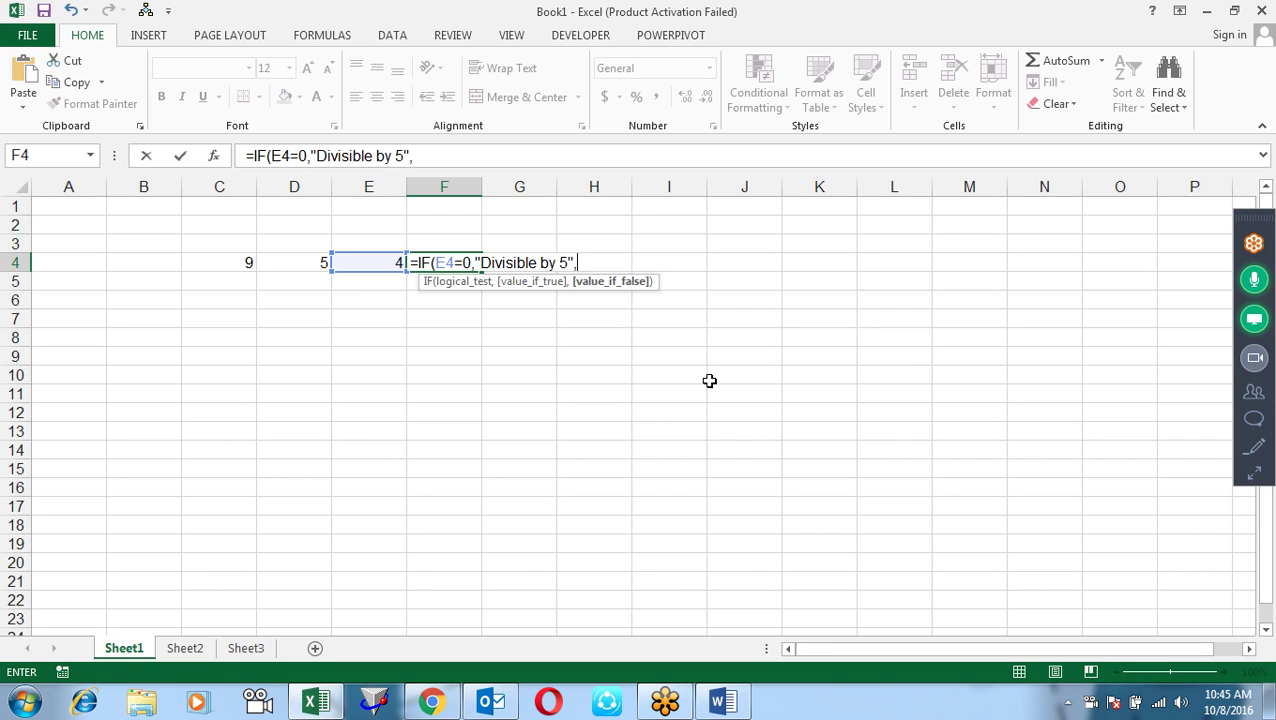
type("\"")
type("Not di")
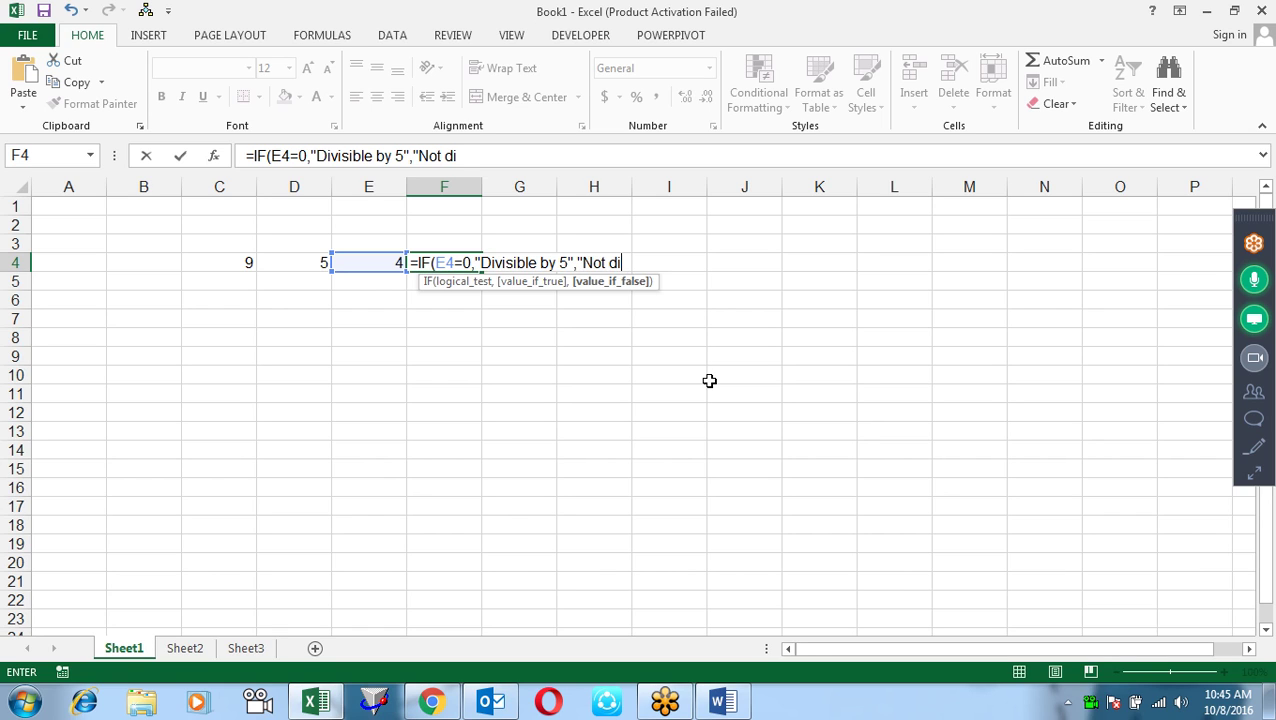
type("visible by ")
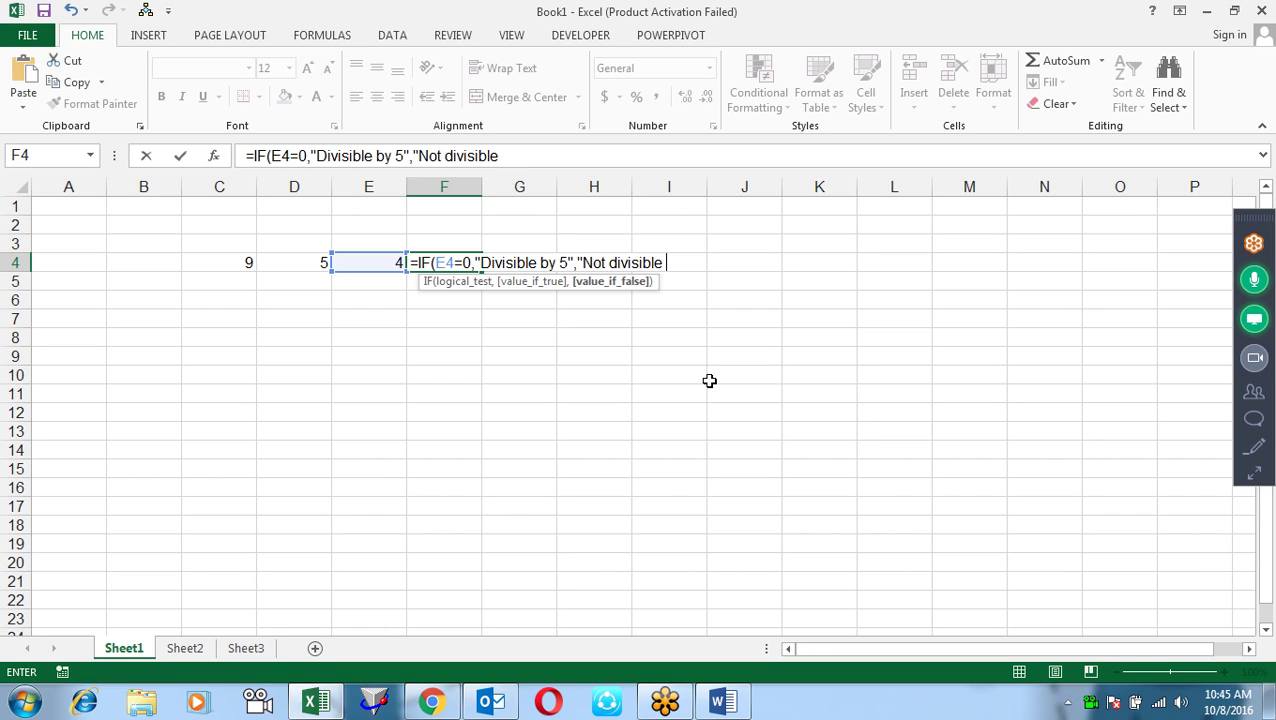
type("5\")")
key("Return")
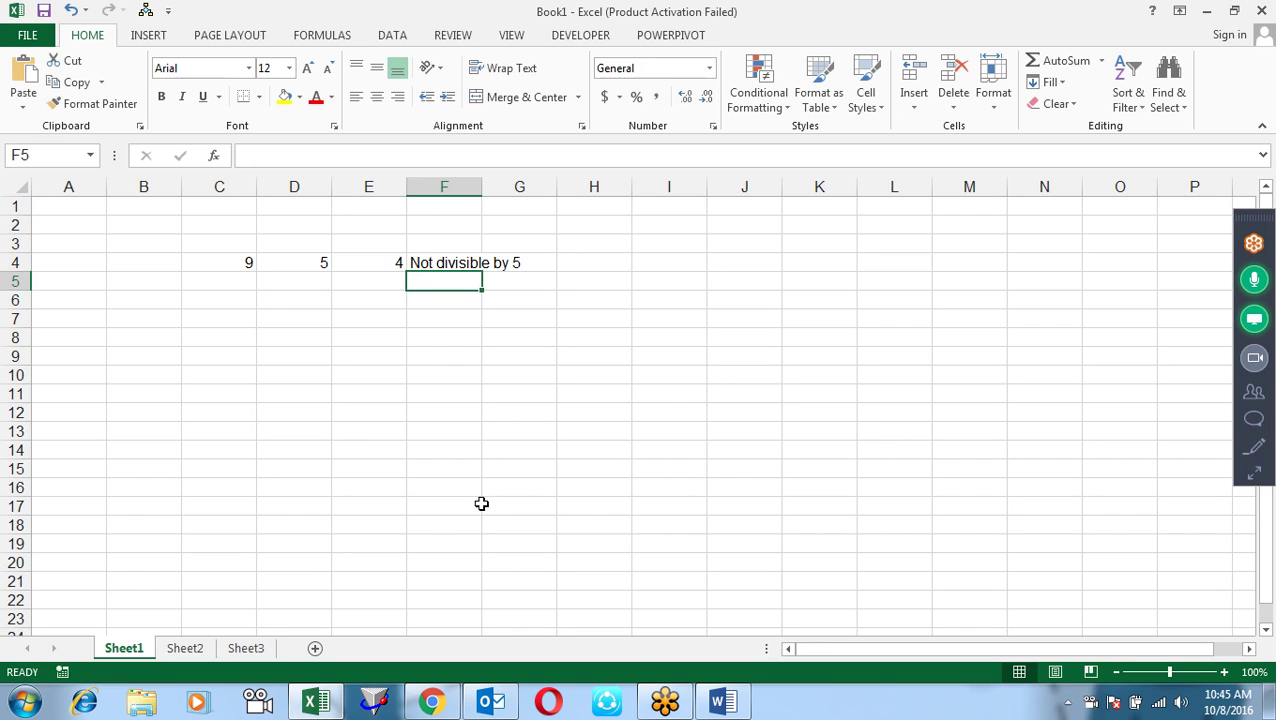
Step: Change the number in C4 to 10 and check the IF formula in F4
left_click(252, 263)
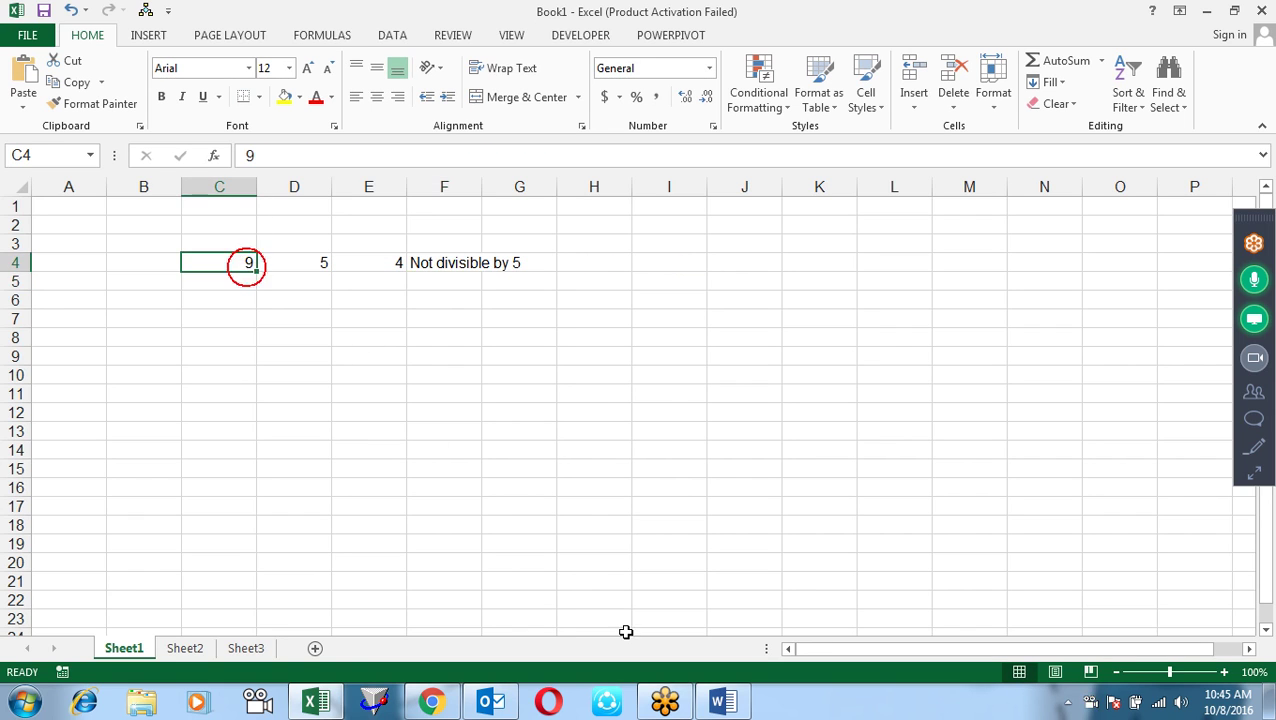
type("10")
key("Return")
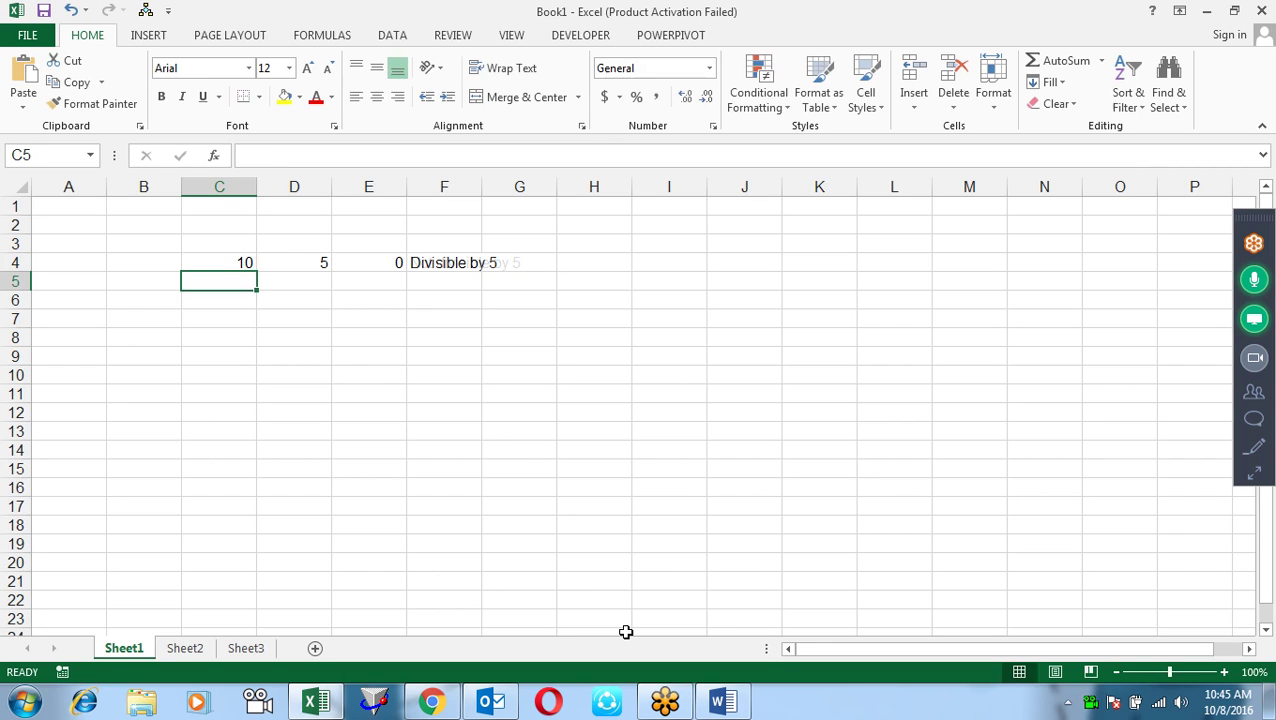
key("Up")
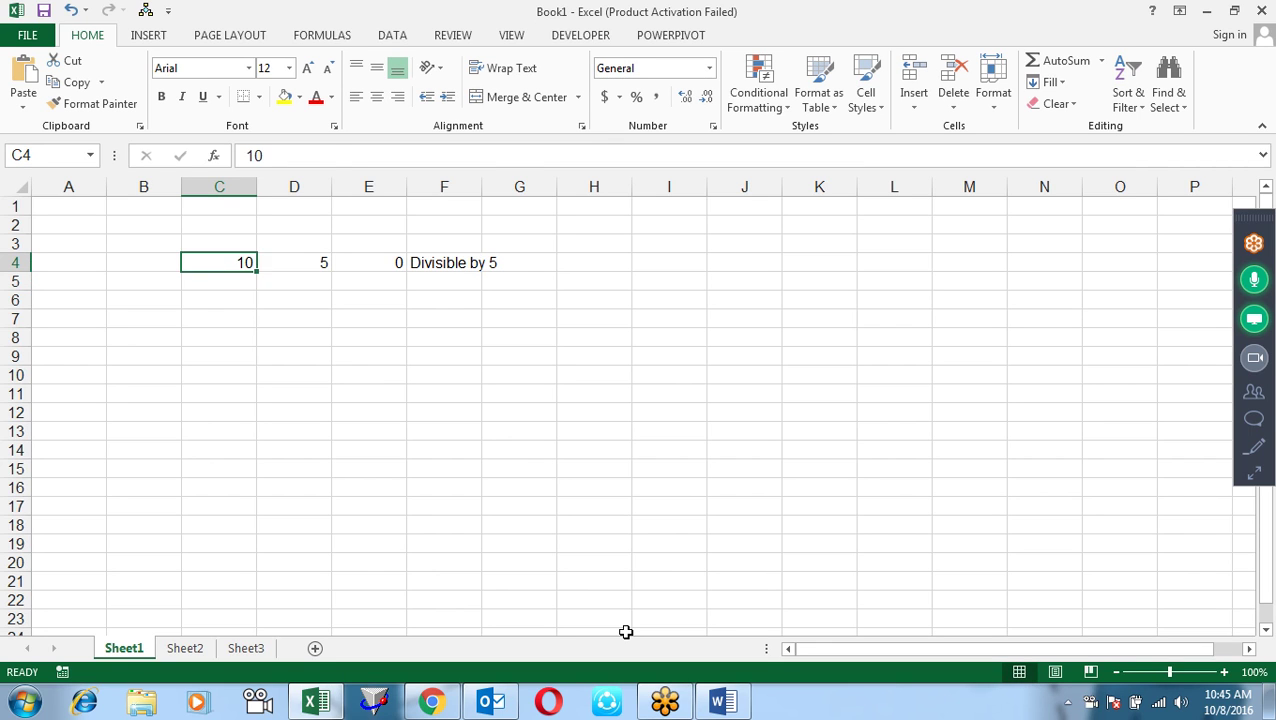
key("Right")
key("Right")
key("Right")
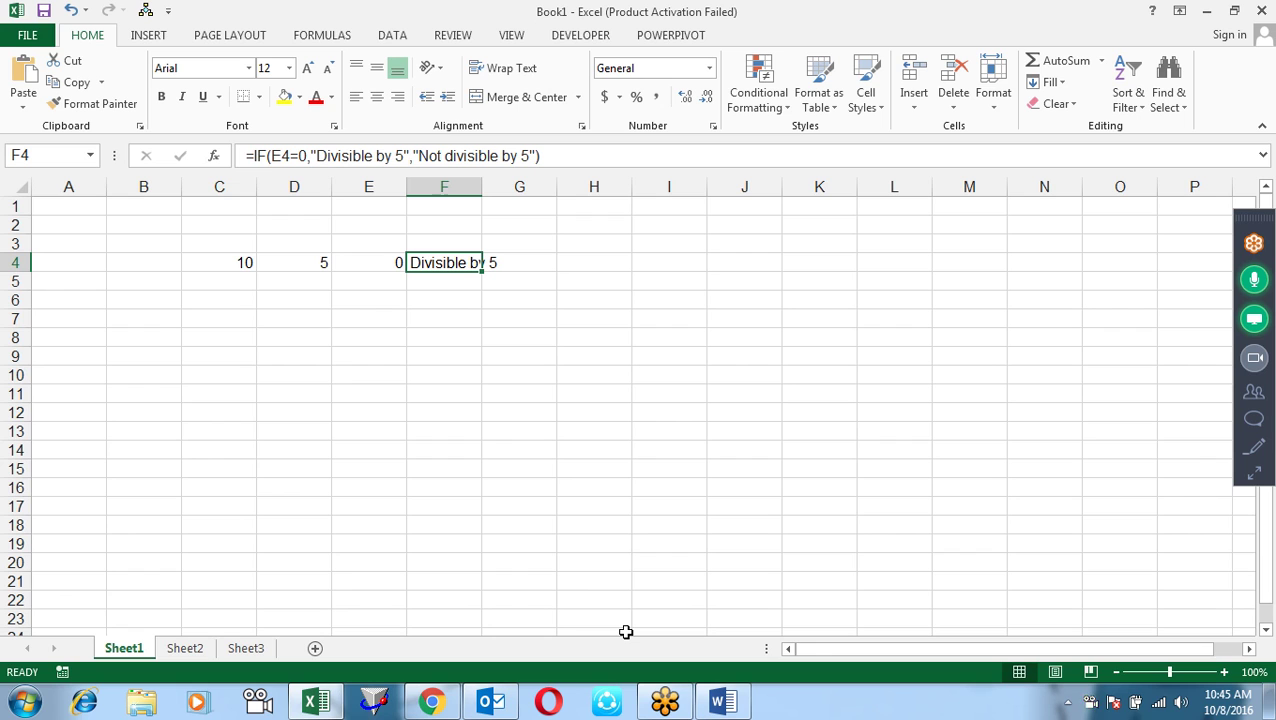
Step: Open the Visual Basic editor, close the ABC.xlam Module1 code window and return to the worksheet
key("alt+F11")
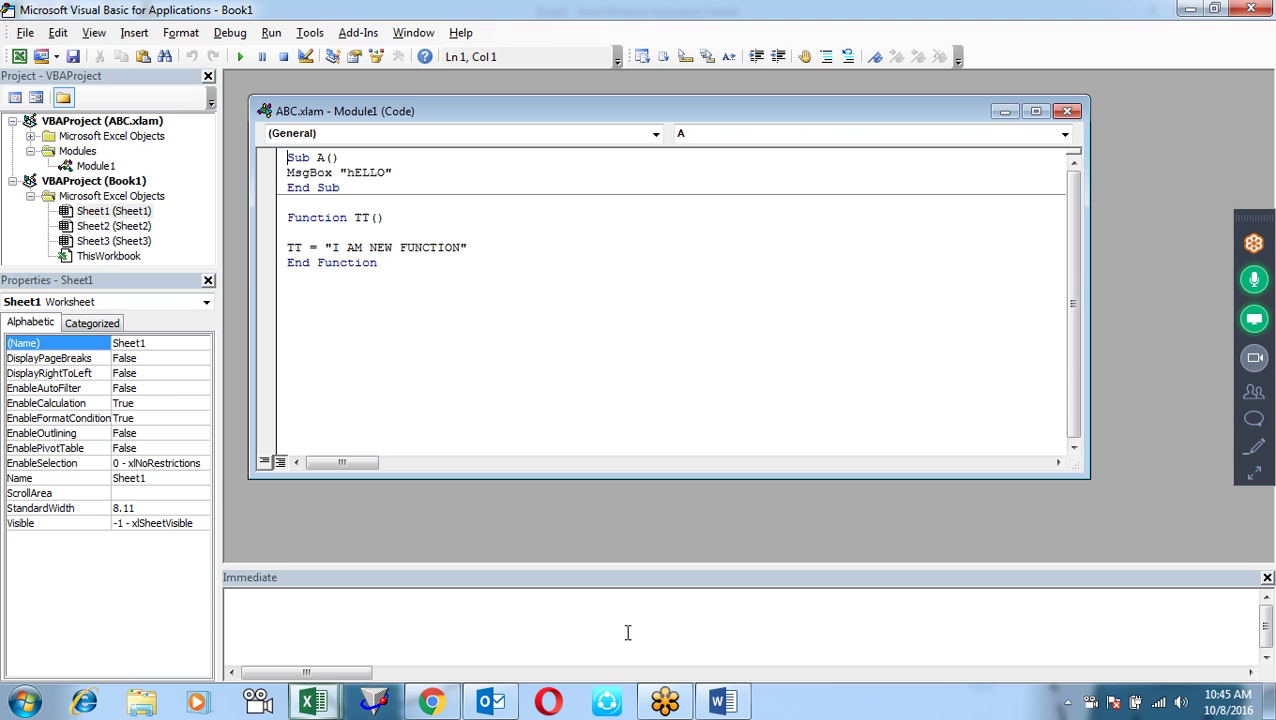
left_click(1067, 111)
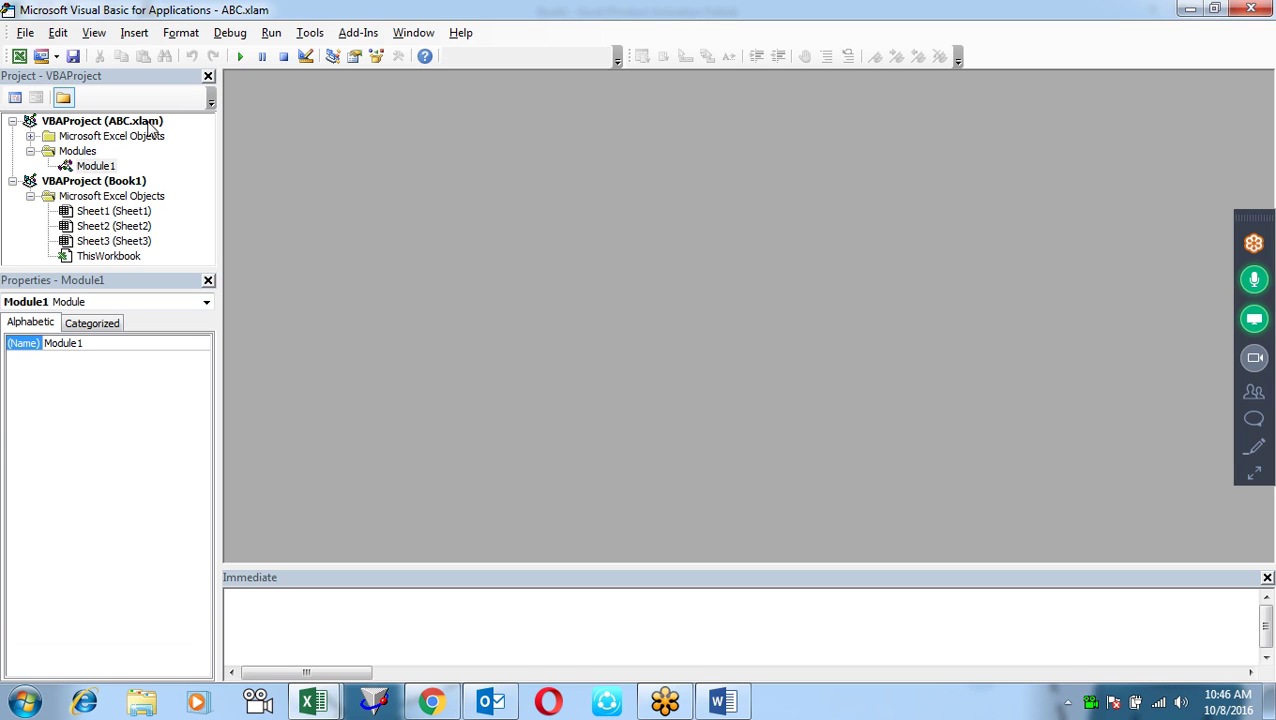
key("alt+F11")
Step: Disable the Abc add-in in the Excel add-ins settings and reopen the Visual Basic editor
left_click(27, 35)
left_click(44, 457)
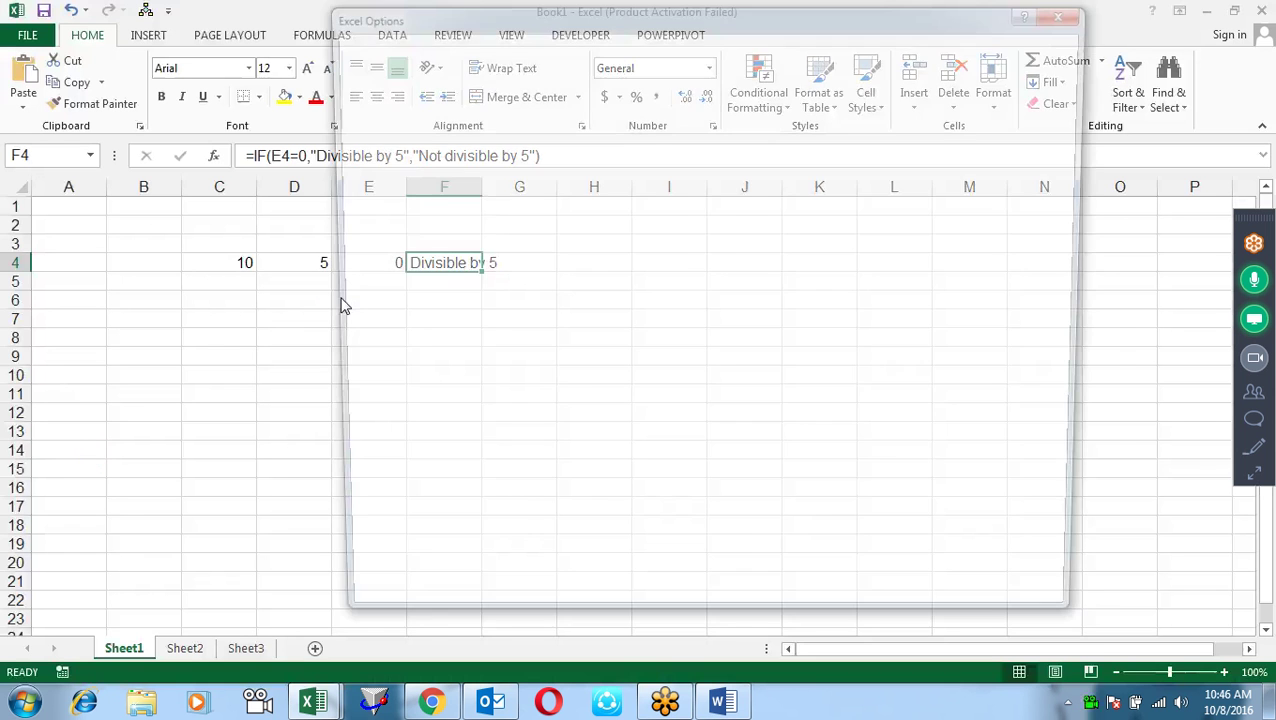
left_click(404, 258)
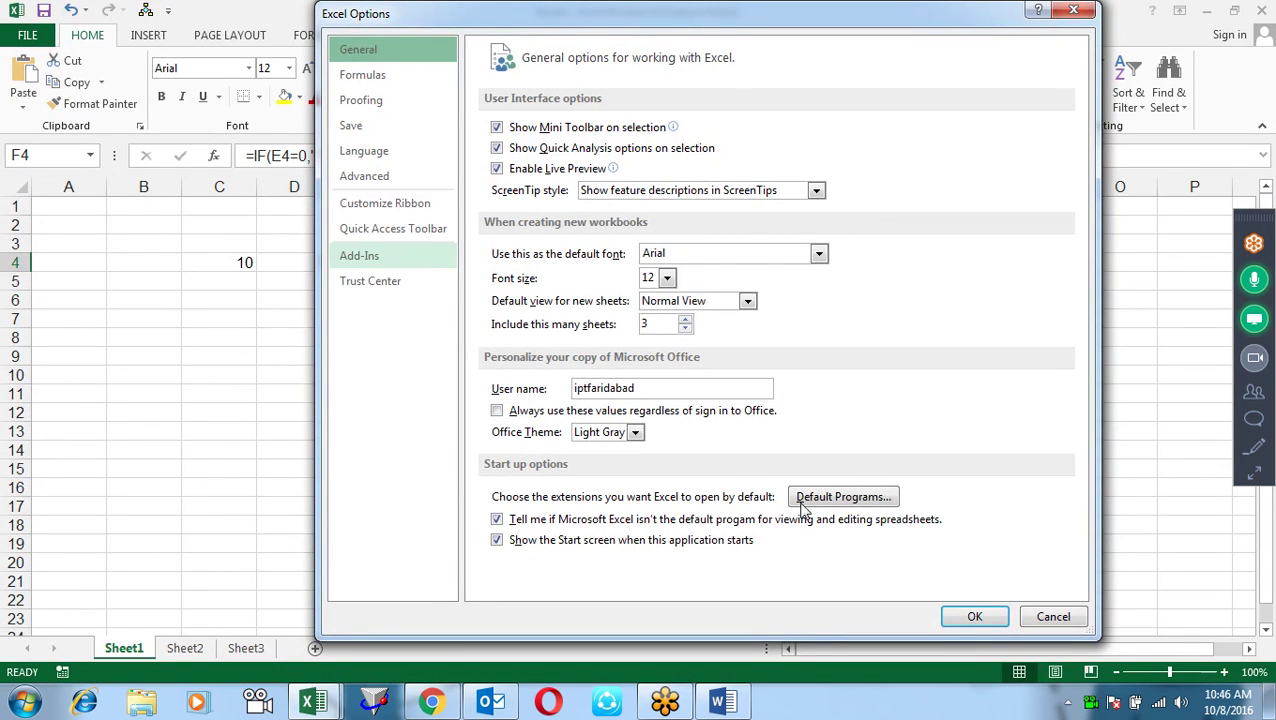
left_click(704, 578)
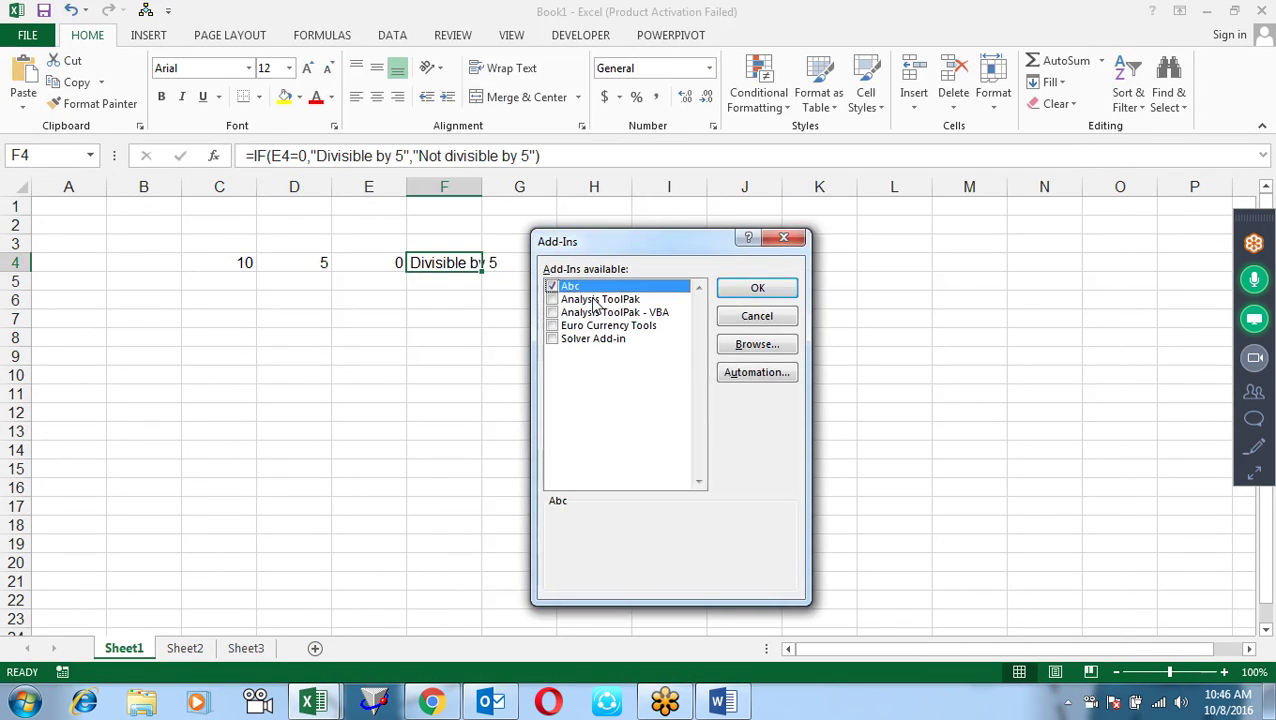
left_click(552, 287)
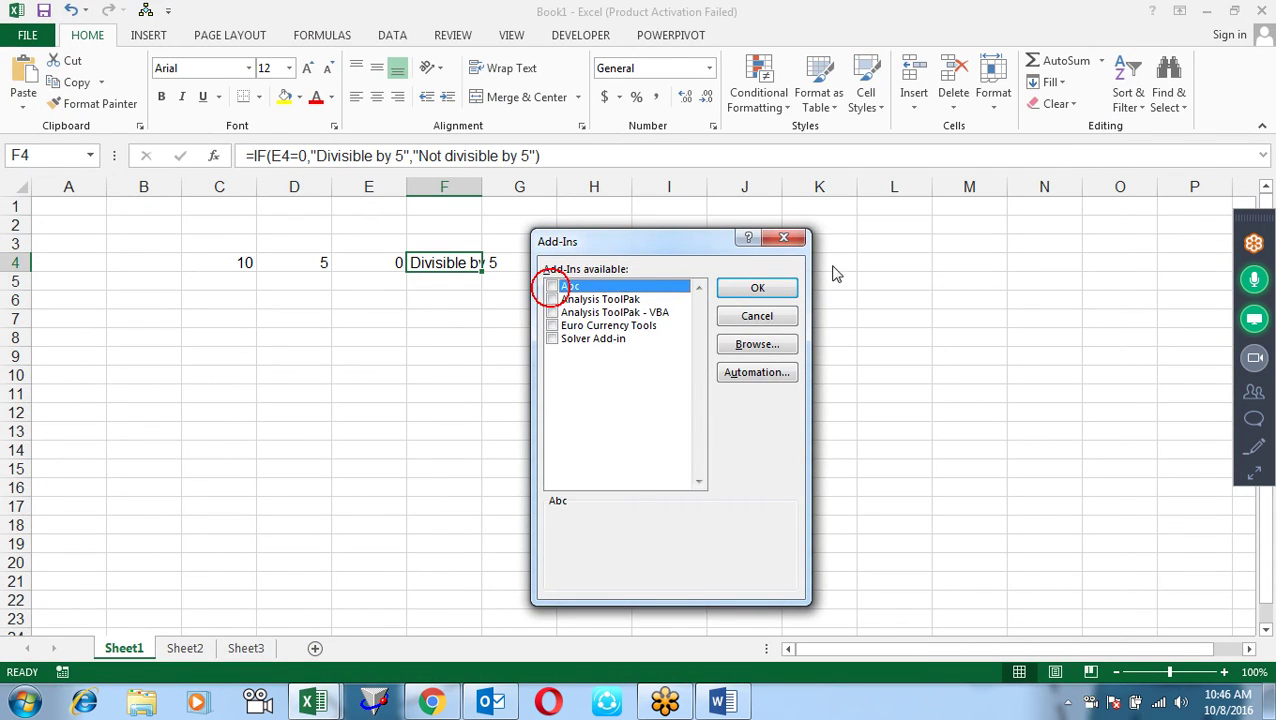
left_click(766, 288)
key("alt+F11")
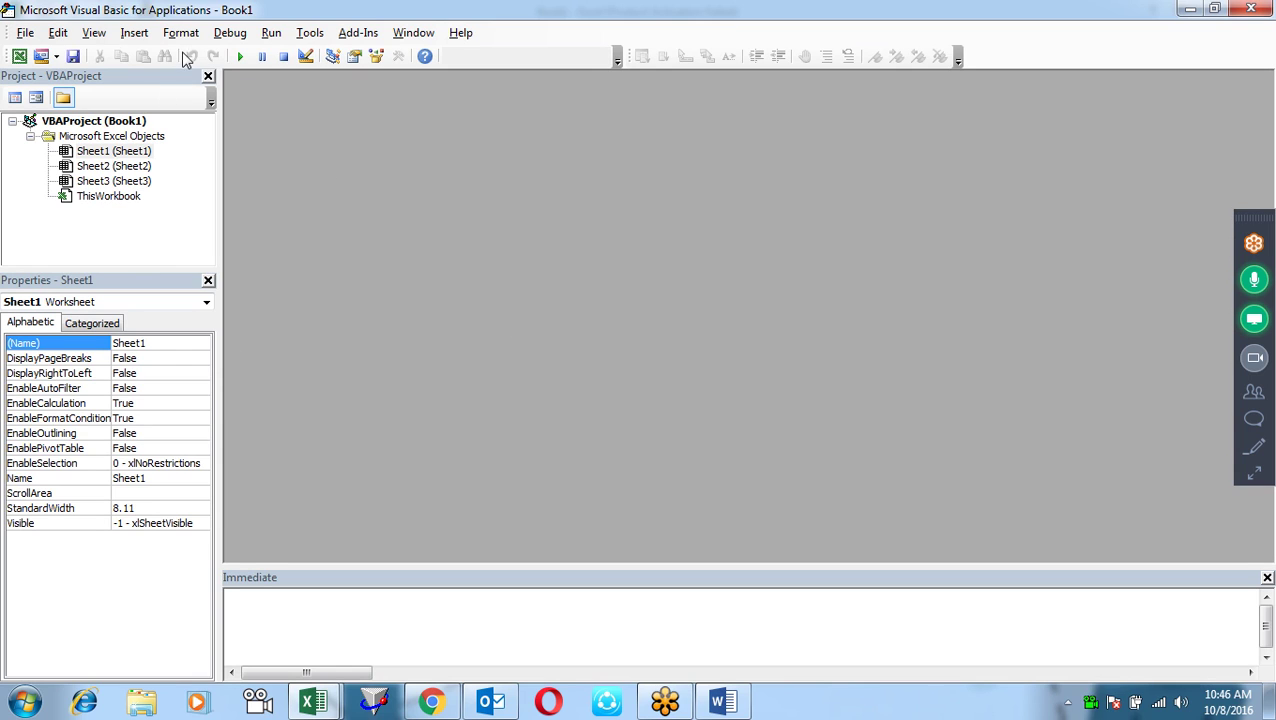
Step: Insert a new module into the Book1 project and maximize its code window
left_click(136, 33)
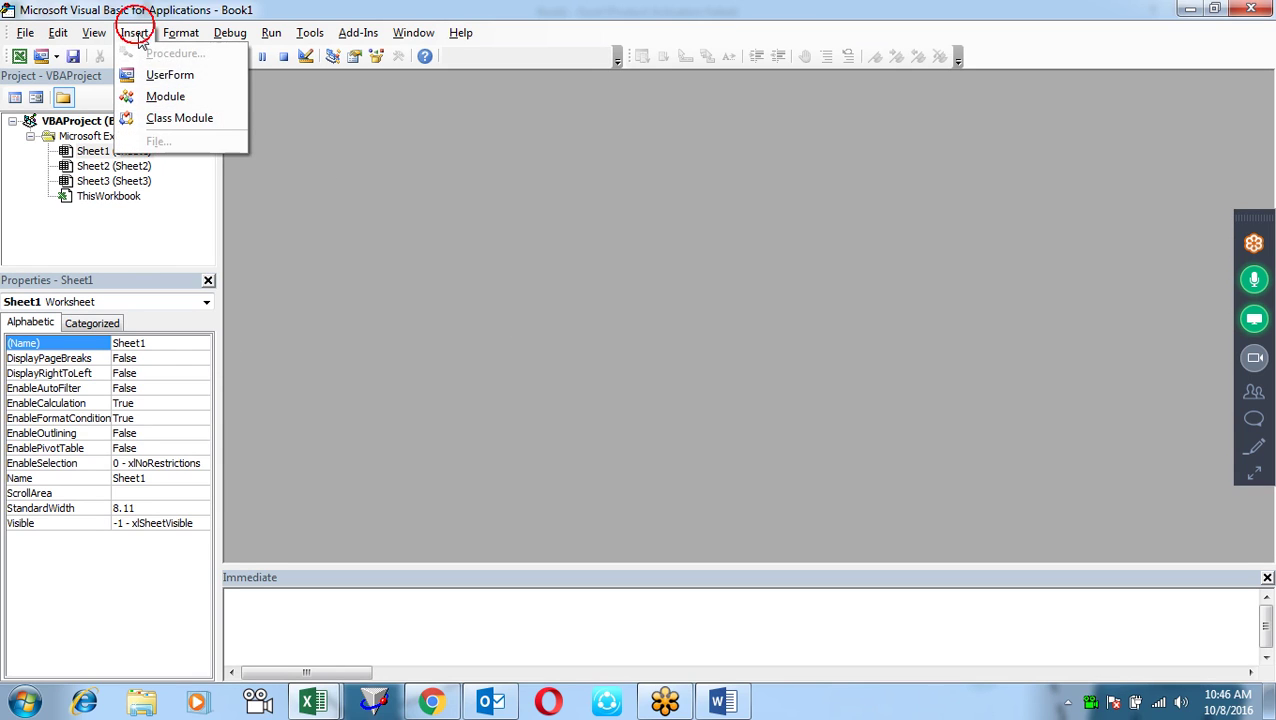
left_click(166, 97)
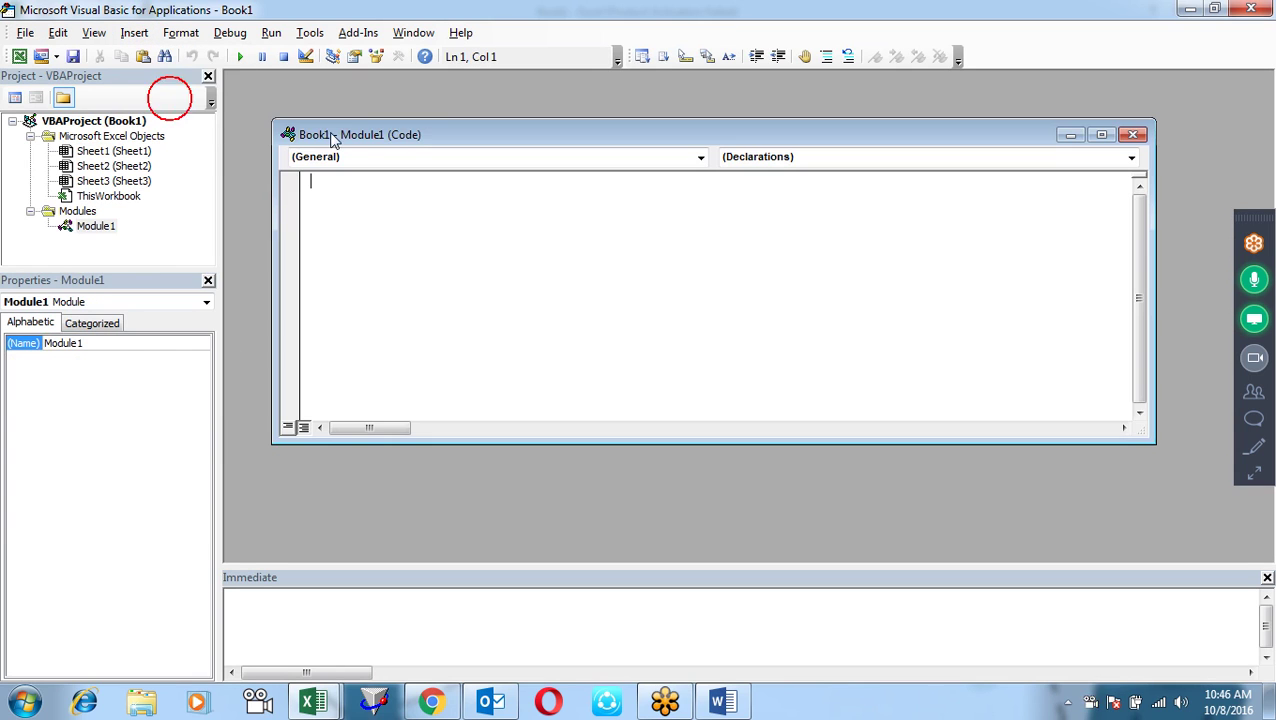
double_click(516, 134)
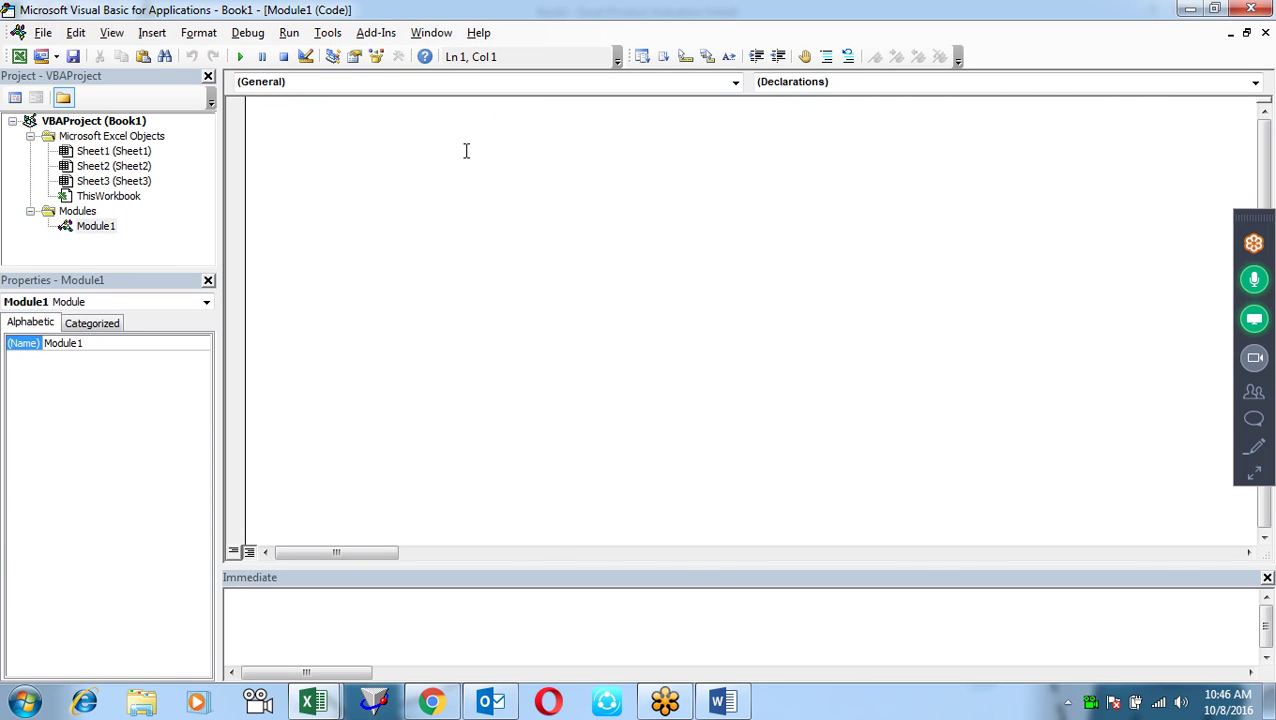
Step: Create a Sub procedure named divby5 in Module1 with several blank lines in its body
type("sub divby5")
key("Return")
key("Return")
key("Return")
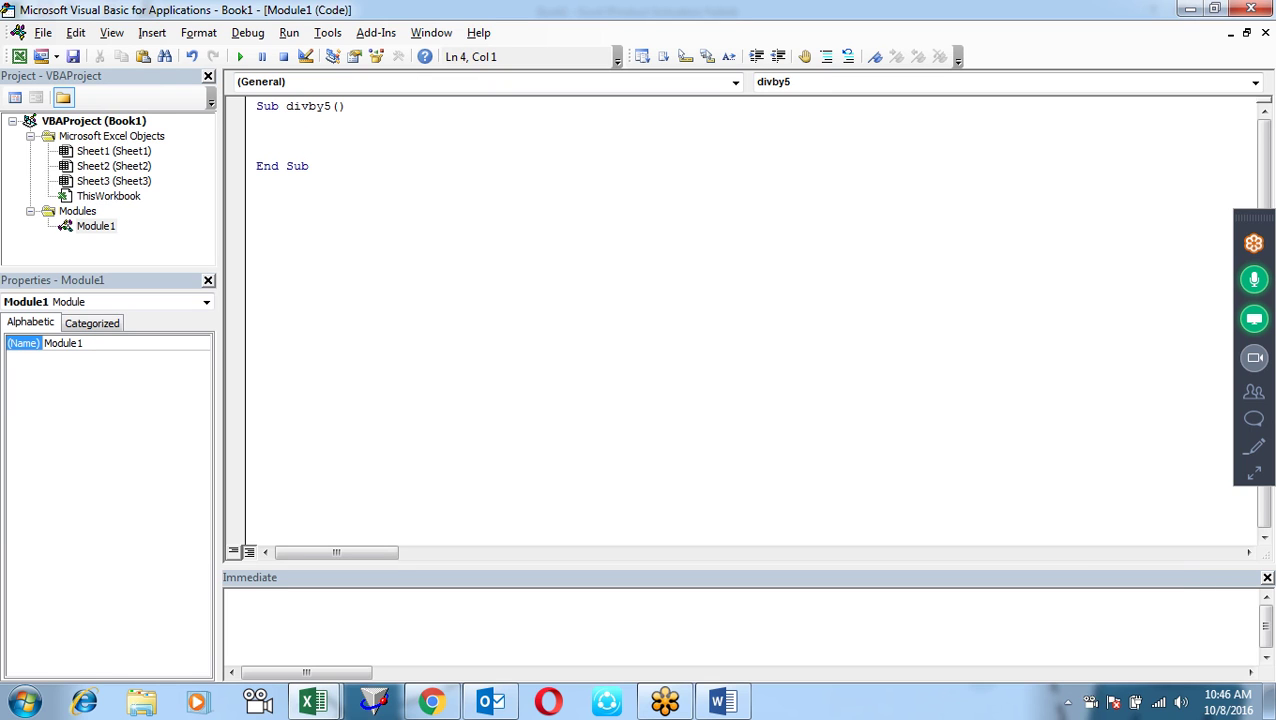
key("Return")
key("Return")
Step: Switch to Word to review the "Find Out if a Number is Divisible by 5" flowchart and return to the Visual Basic editor
key("alt+F11")
key("alt+Tab")
key("Tab")
key("Tab")
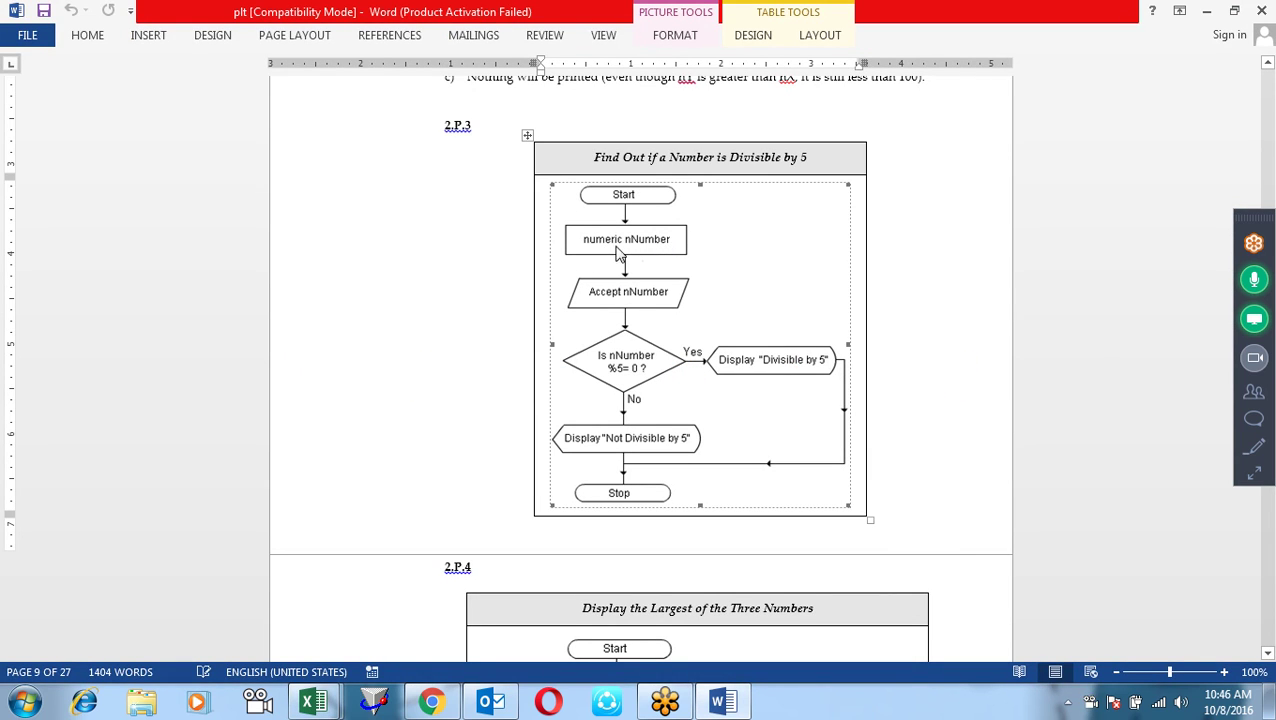
key("alt+Tab")
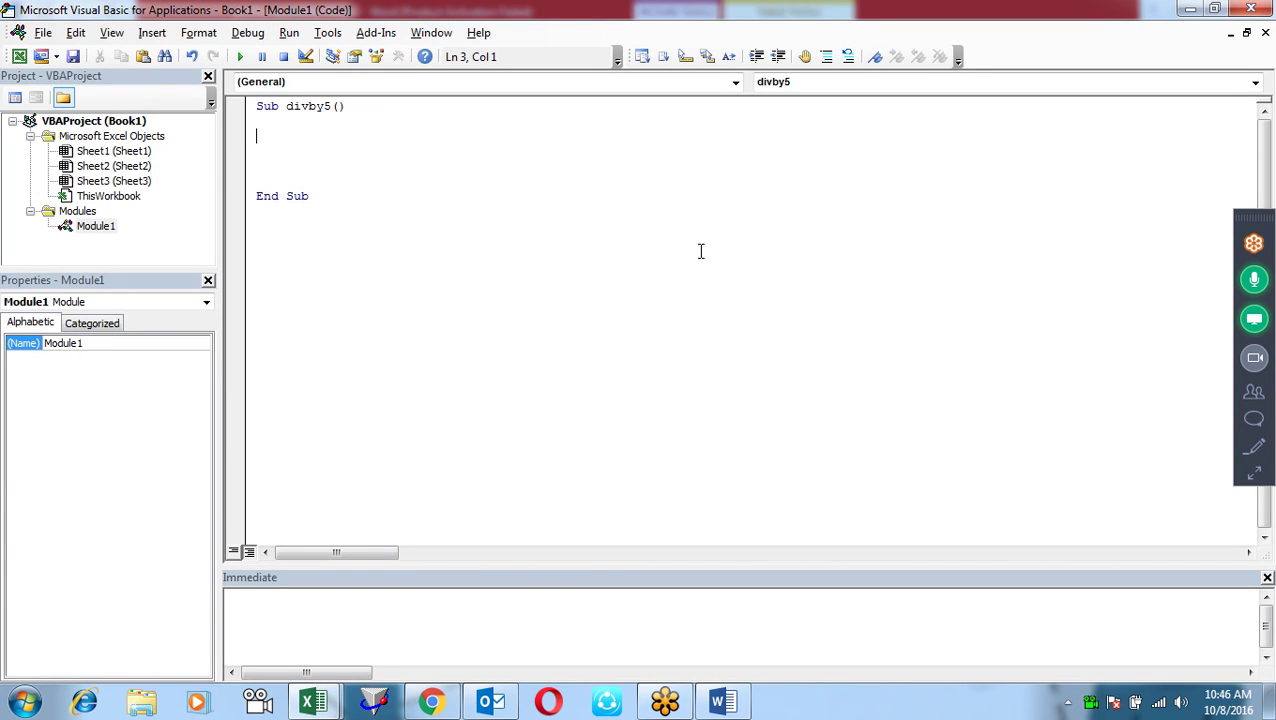
Step: Declare the variable iNum as Integer in divby5 and add blank lines below the declaration
type("I")
type("dim ")
type("iNum ")
type("as Integer")
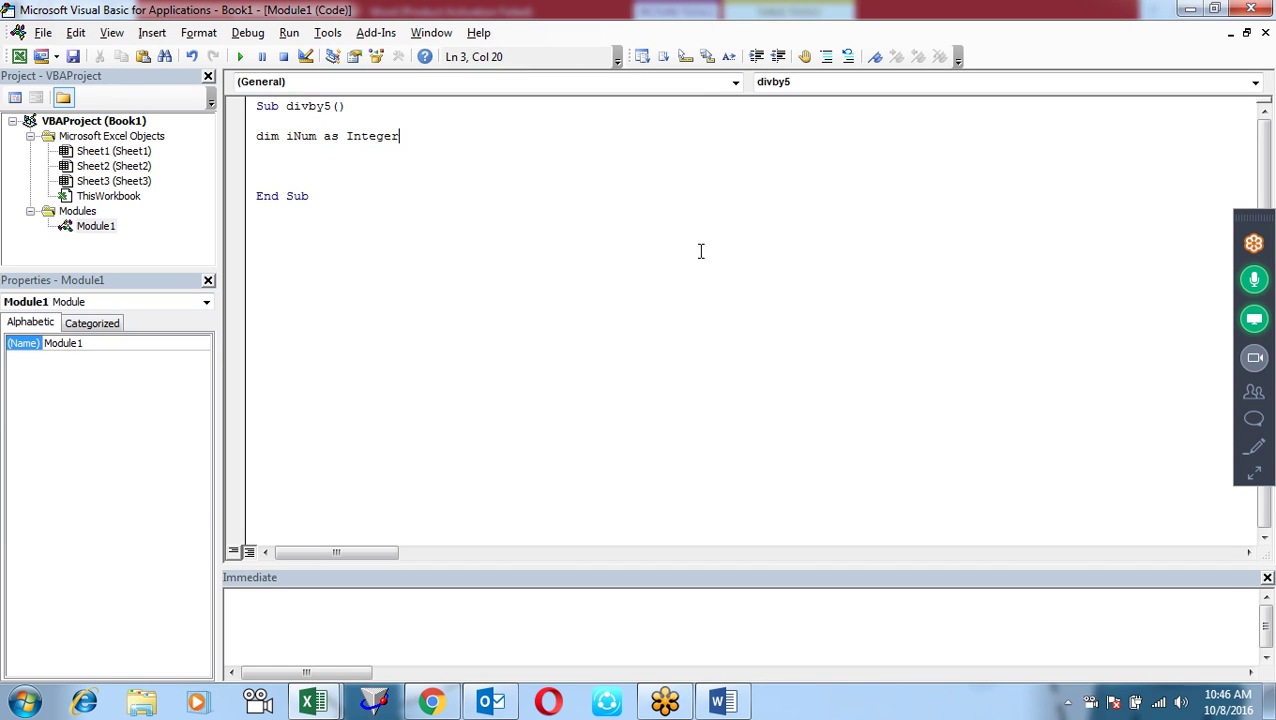
key("Return")
key("Return")
key("Return")
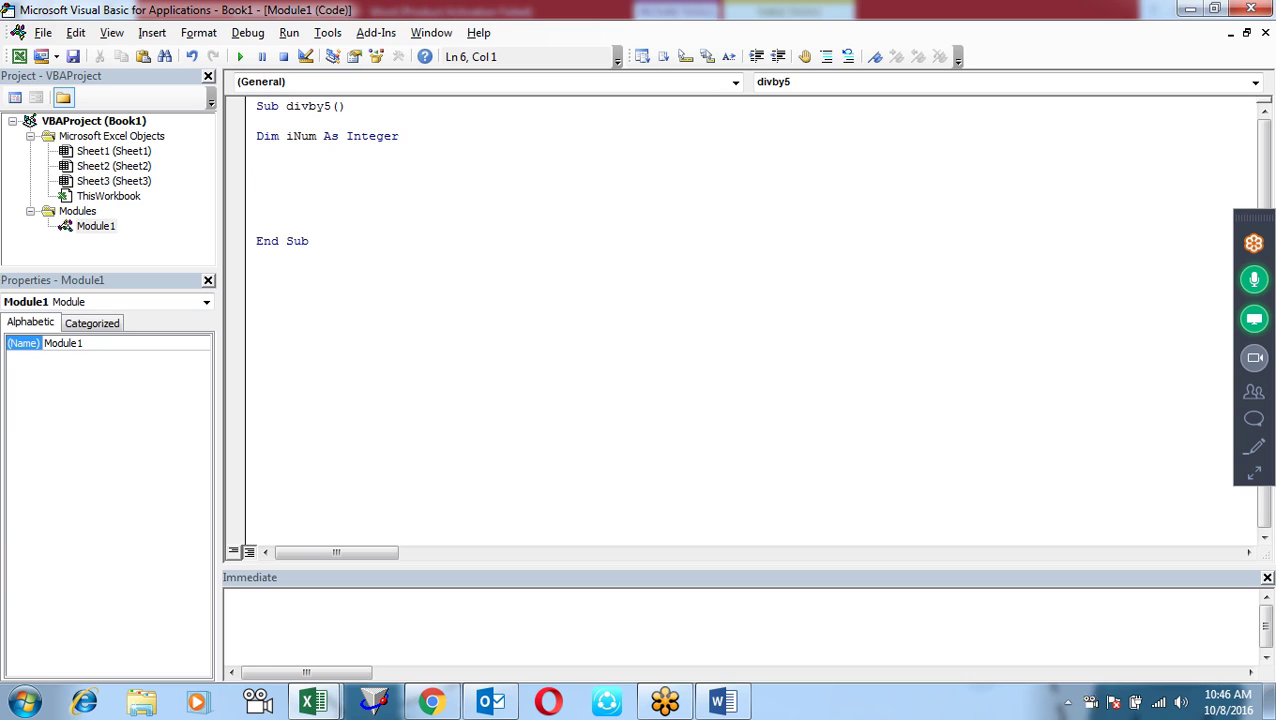
Step: Assign iNum from an InputBox with the prompt "Enter Number" and add blank lines below it
type("iNum=Inputbox(")
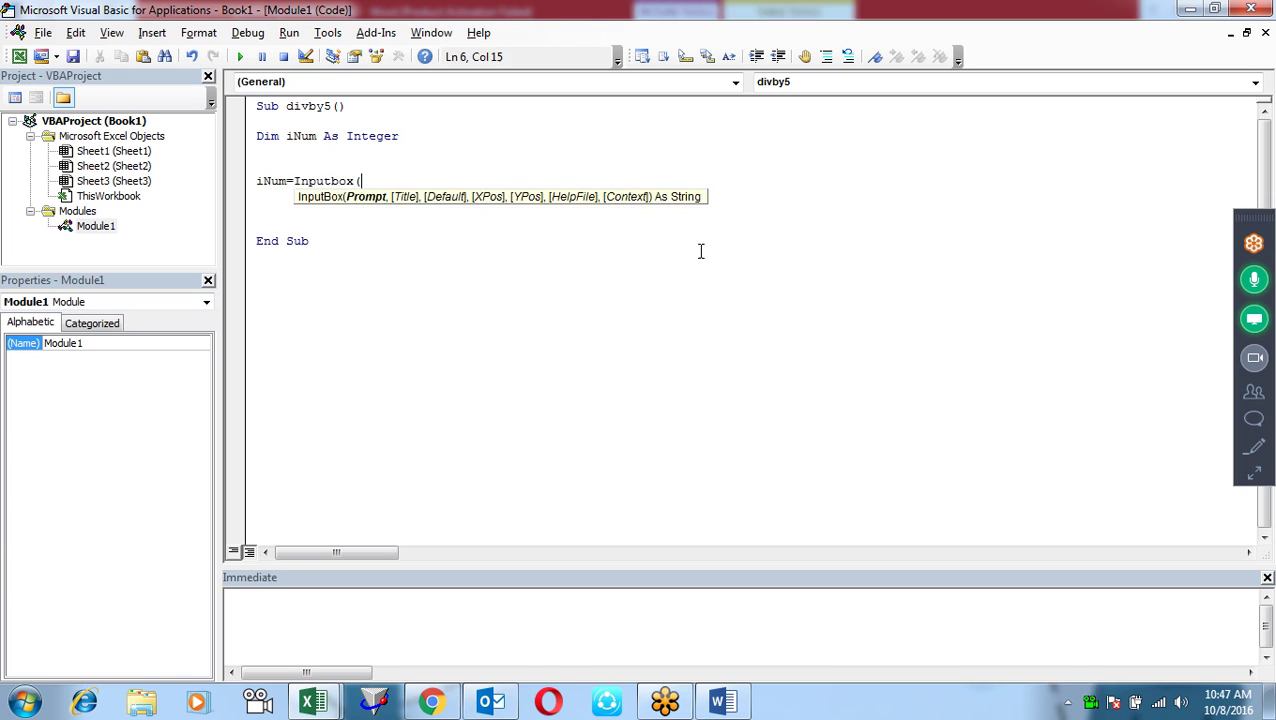
type("\"Enter Number")
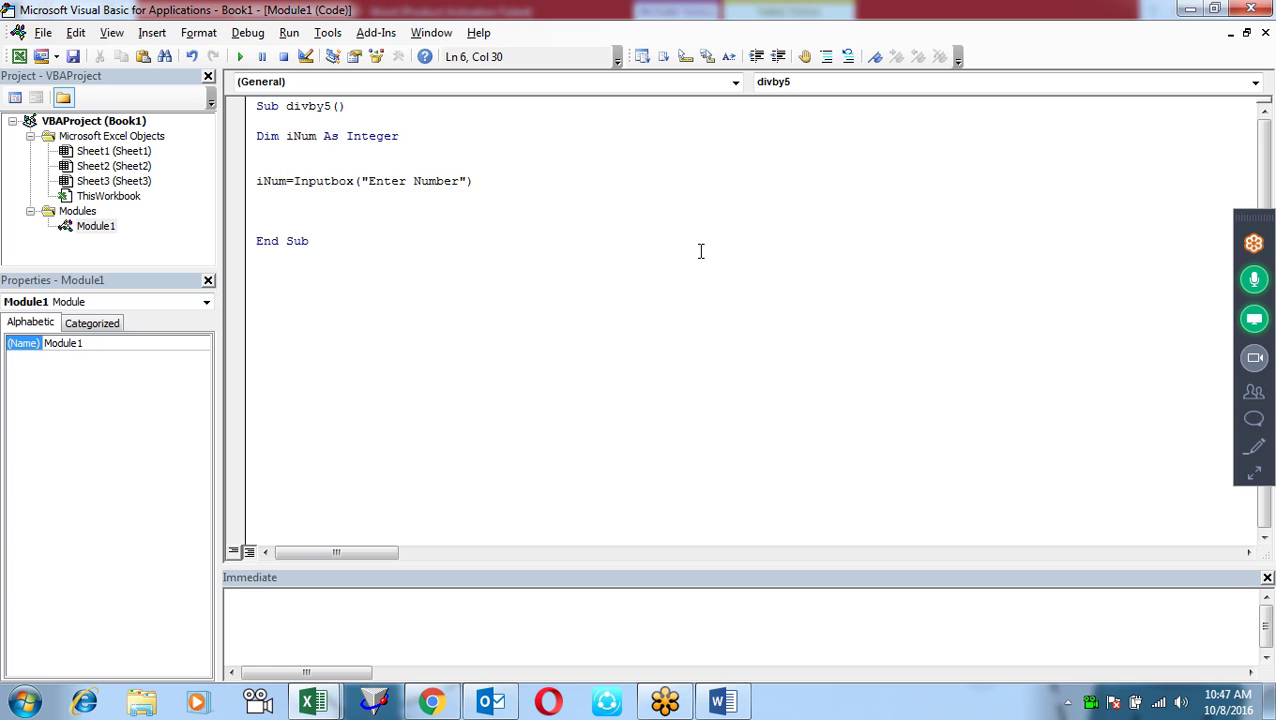
key("Return")
key("Return")
key("Return")
key("Up")
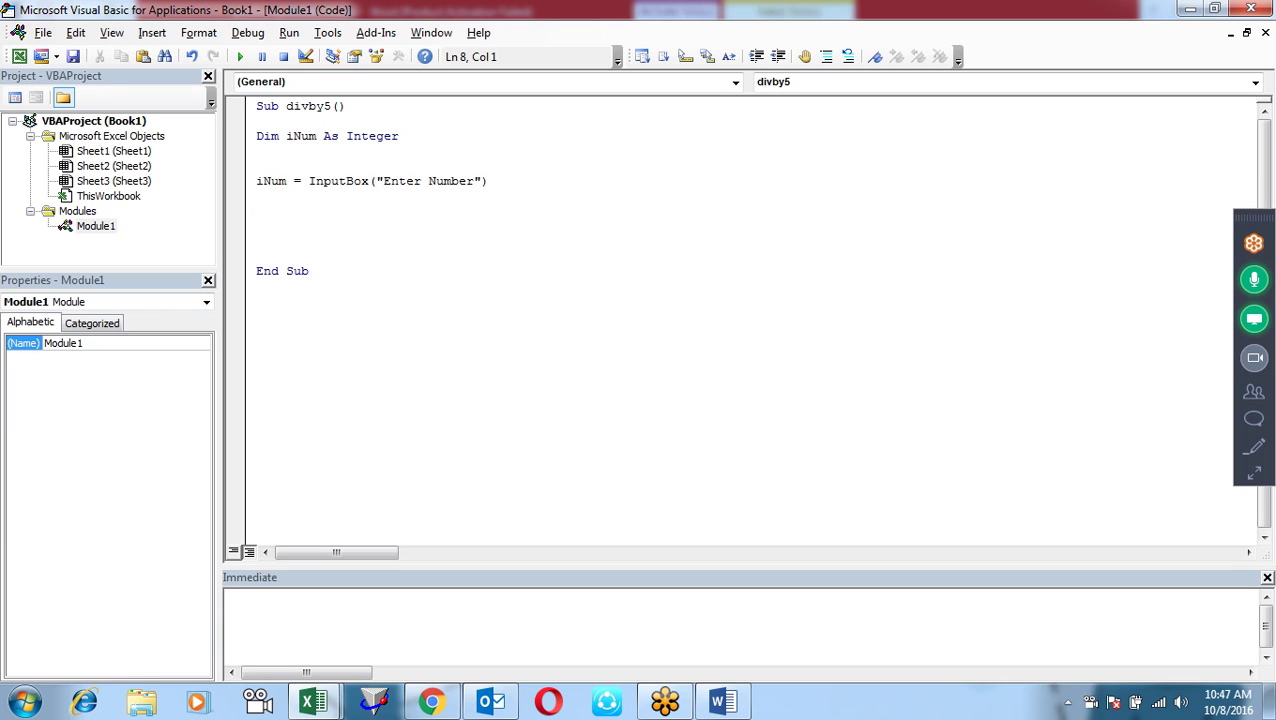
Step: Switch to Word to check the decision step of the divisible-by-5 flowchart
key("alt+Tab")
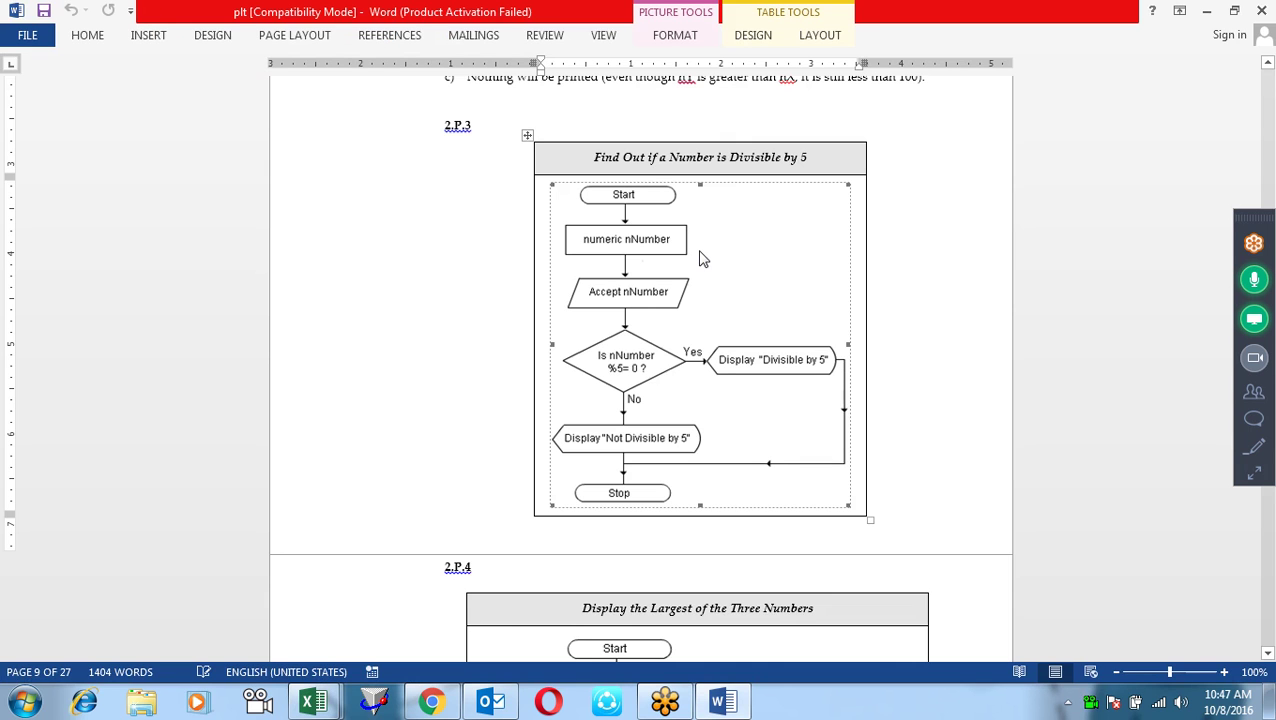